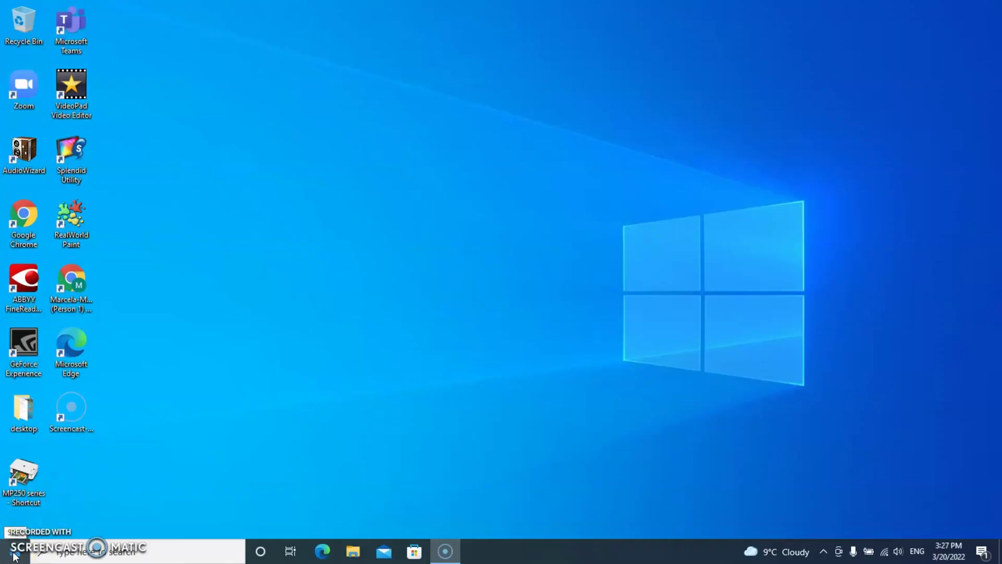
- Check for Windows updates and view the Activation page showing Windows 10 Pro activated, then close Settings
left_click(14, 554)
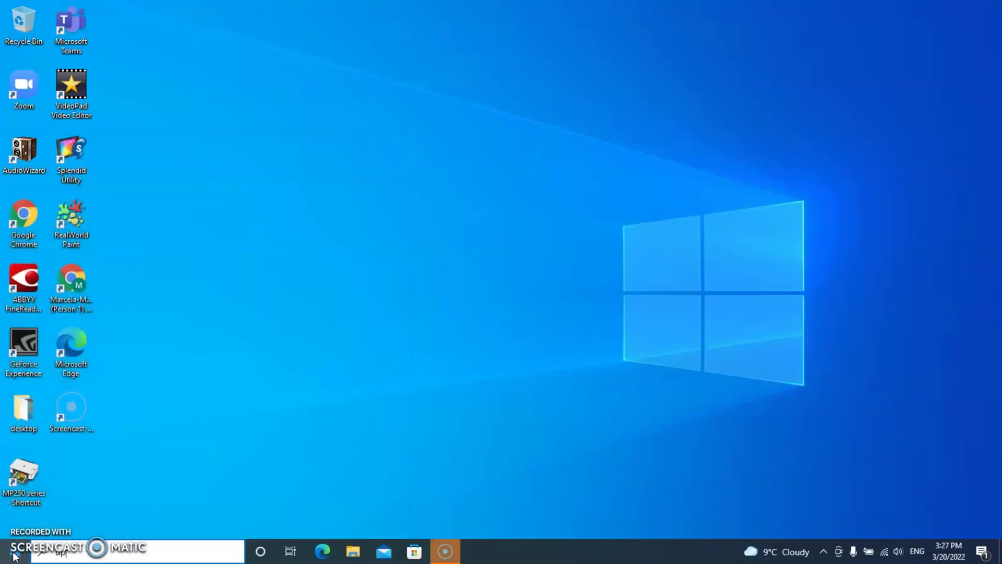
type("up")
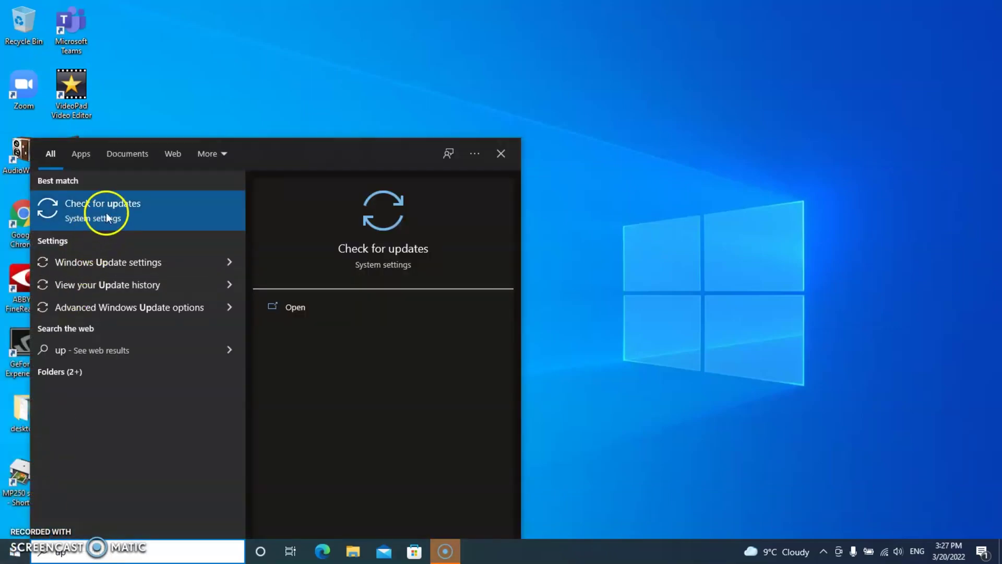
left_click(106, 207)
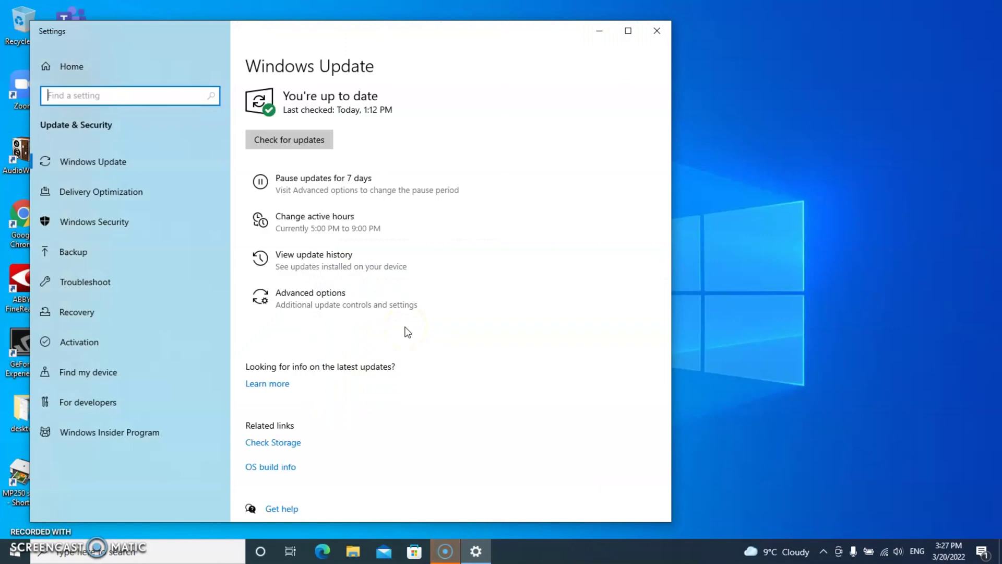
left_click(304, 141)
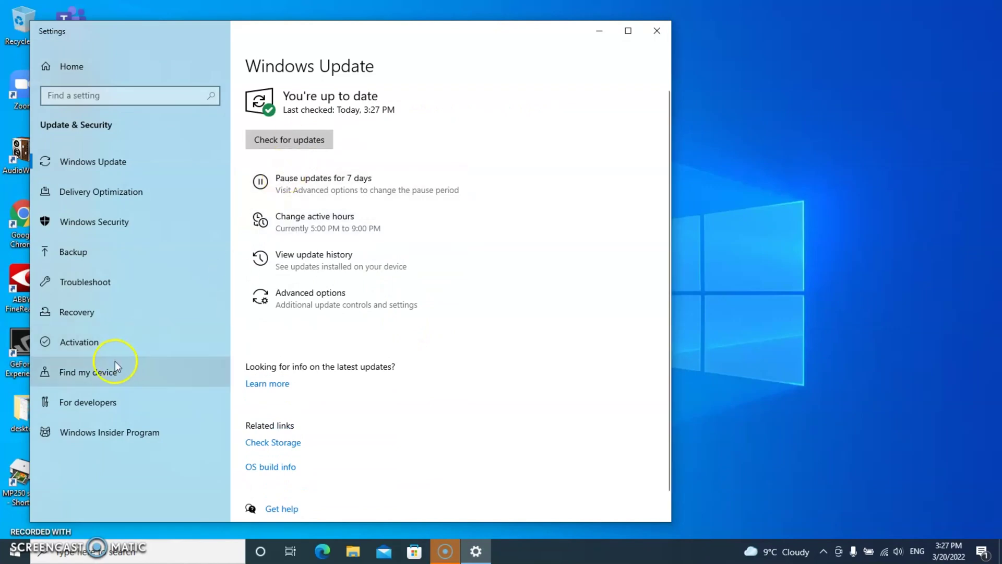
left_click(85, 342)
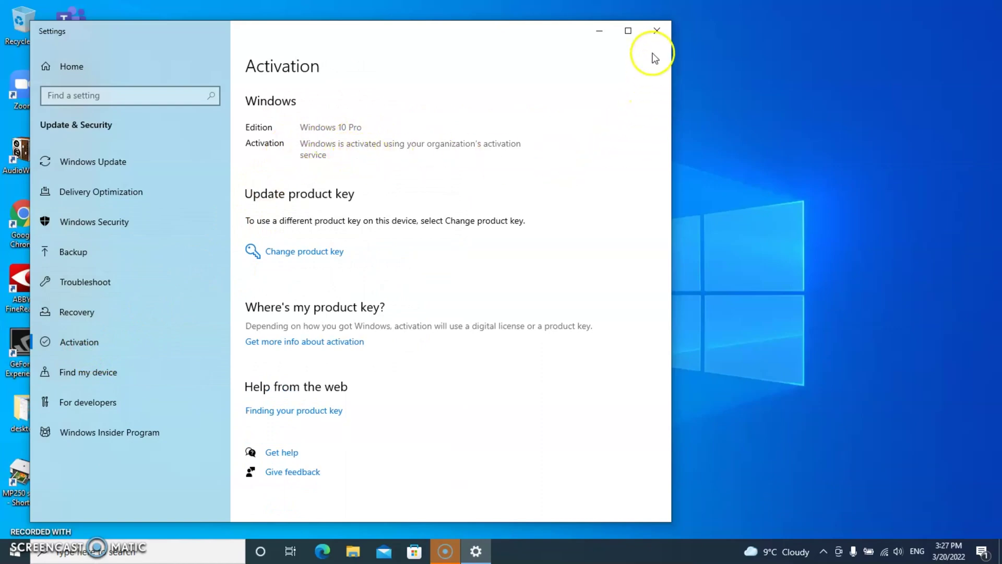
left_click(658, 29)
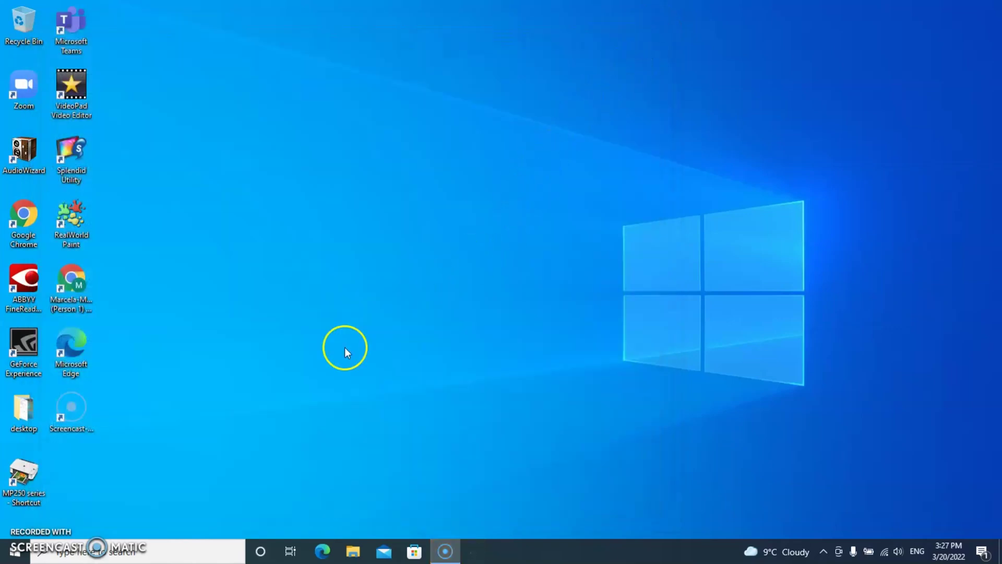
- In Edge, search 'windows 11 update', download the Windows 11 Installation Assistant and run it
left_click(18, 555)
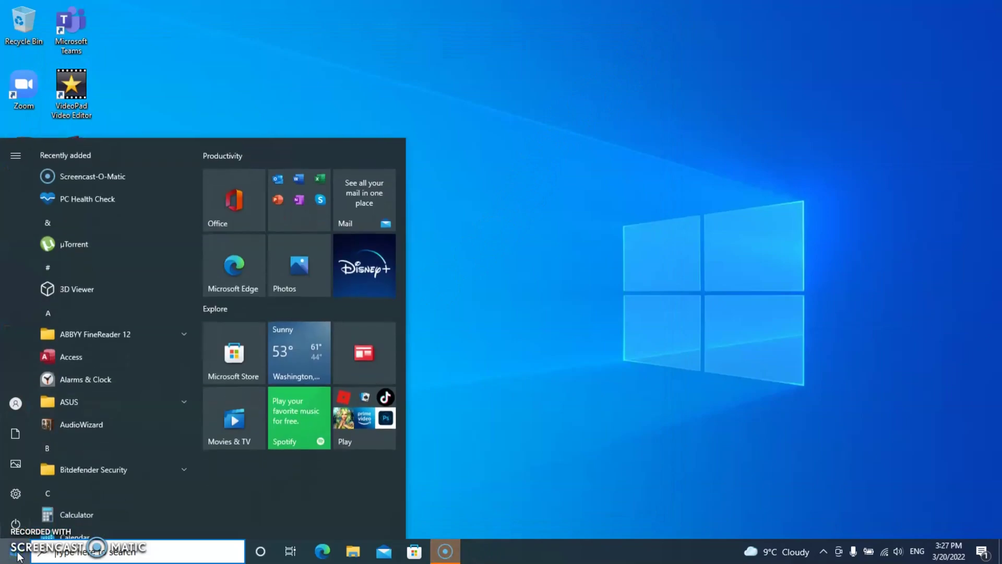
left_click(552, 351)
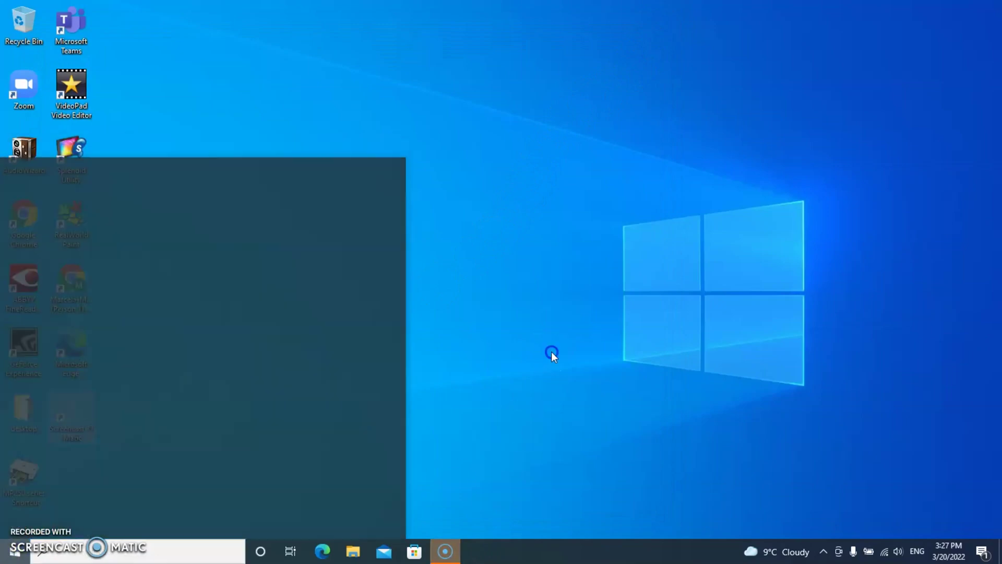
left_click(323, 551)
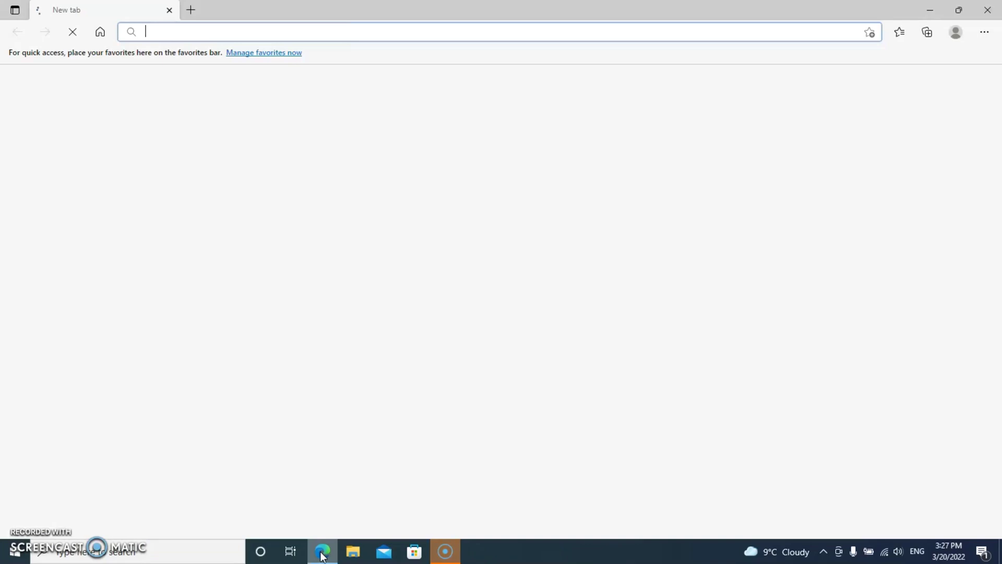
left_click(321, 33)
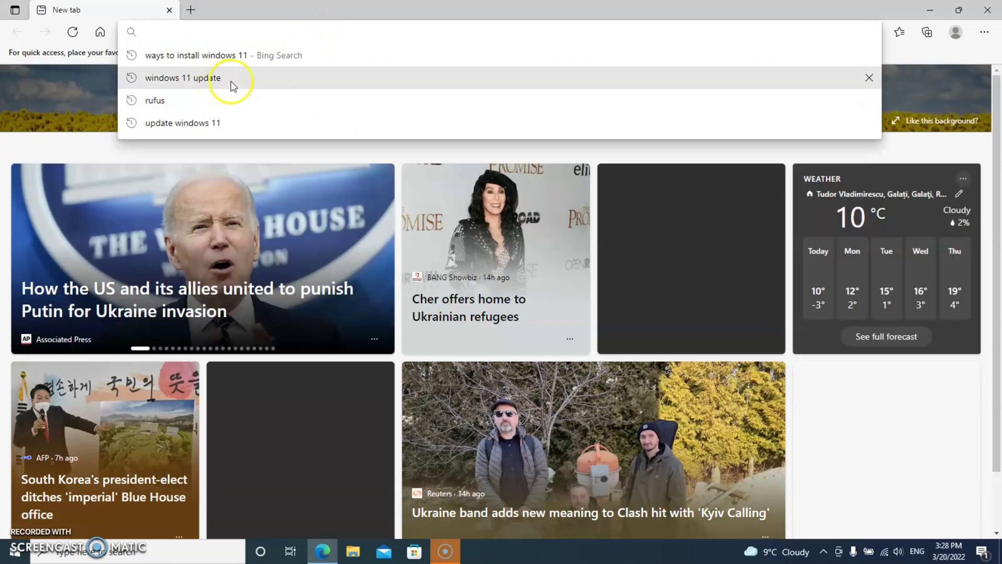
left_click(231, 81)
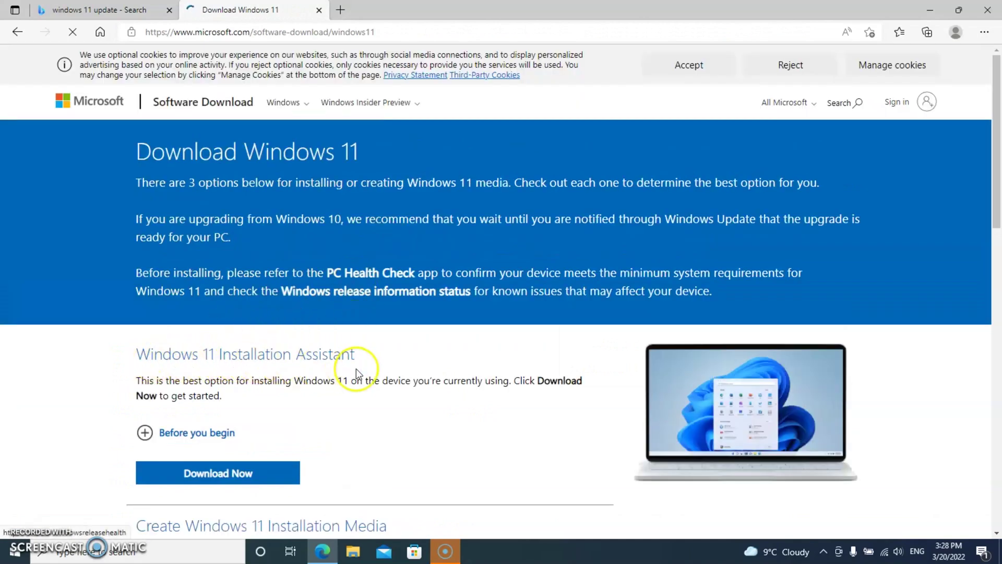
left_click(239, 475)
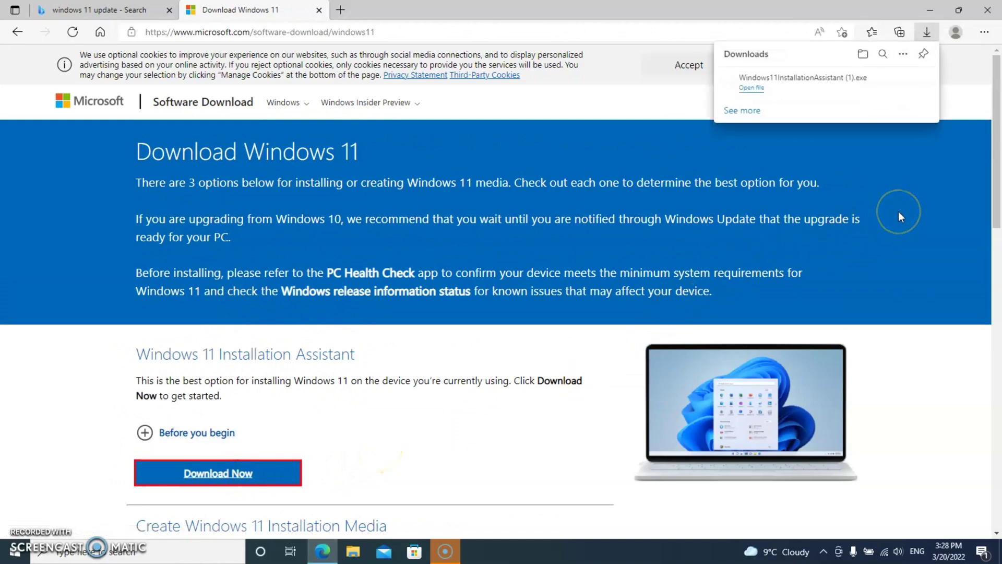
left_click(751, 88)
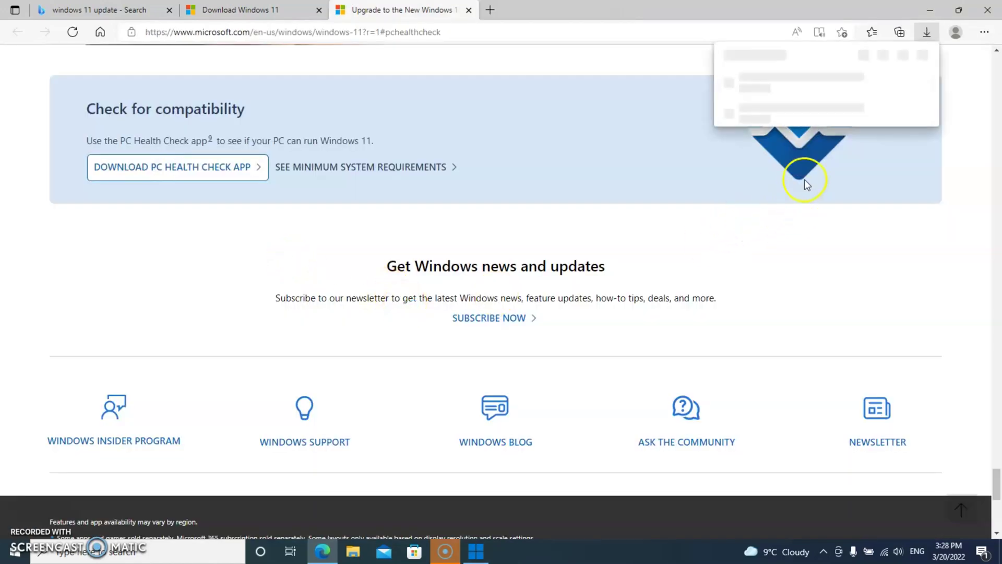
- Run the downloaded PC Health Check .msi installer, confirming the warning
left_click(752, 77)
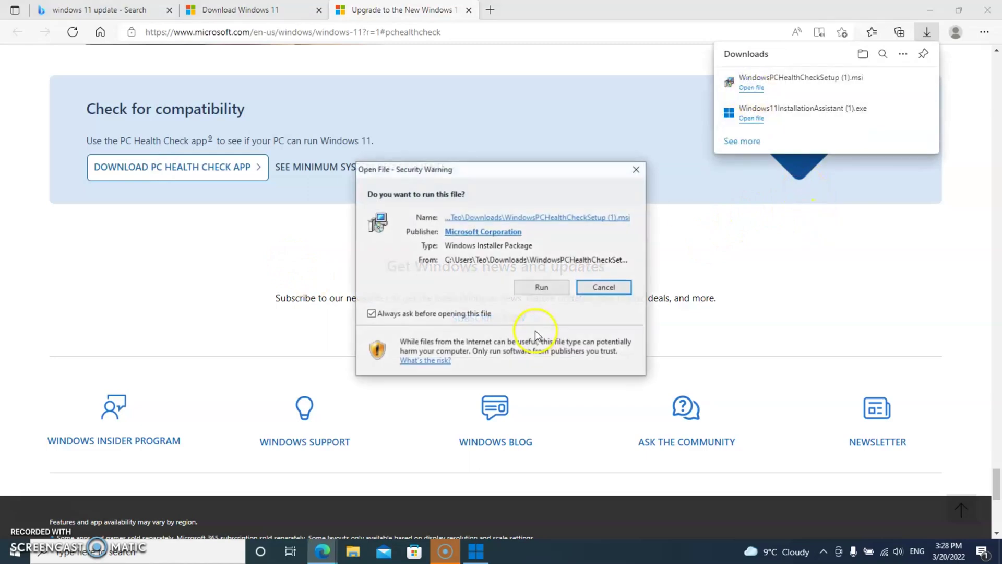
left_click(537, 285)
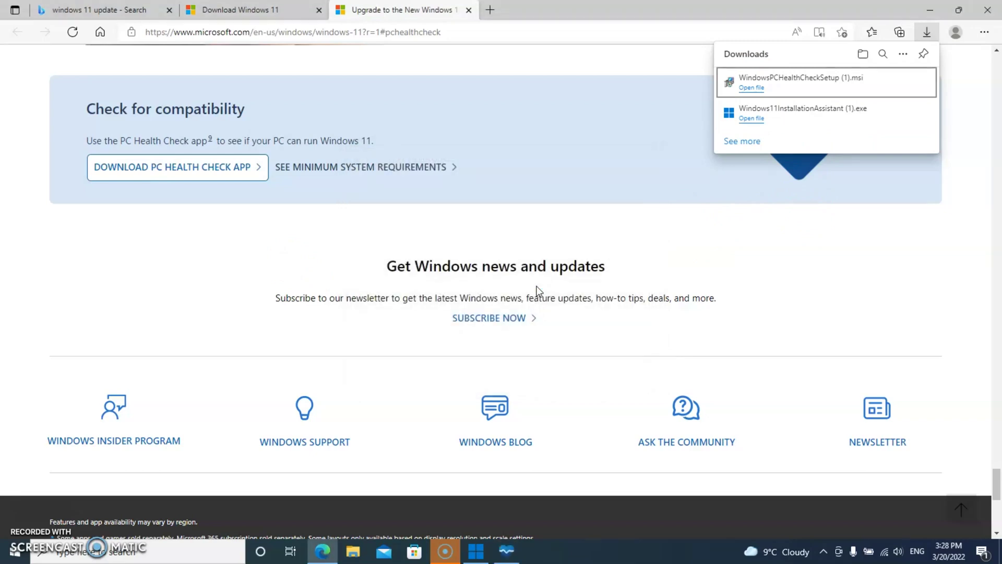
- Bring up PC Health Check and highlight the device's 7-year age
left_click(506, 551)
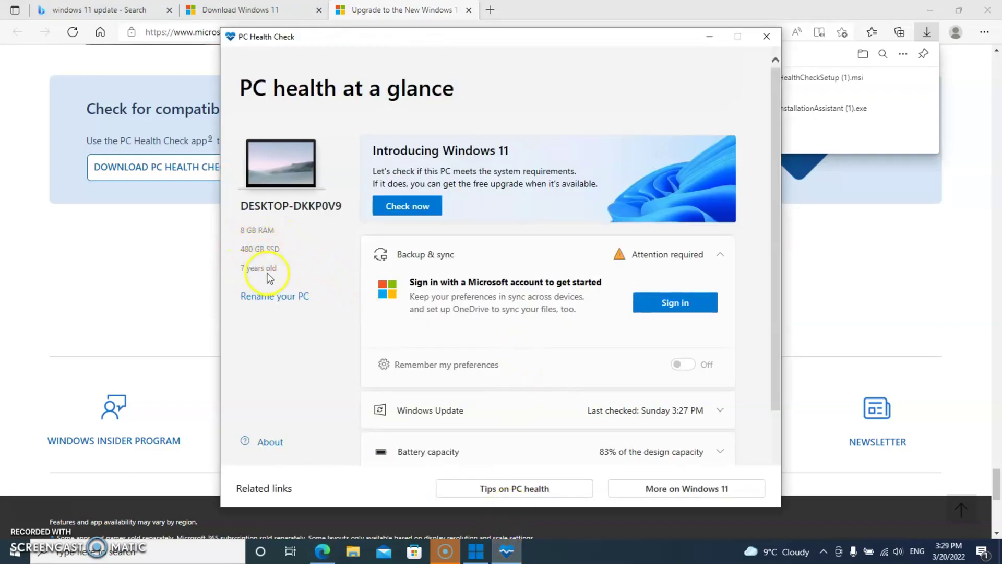
left_click_drag(278, 269, 239, 269)
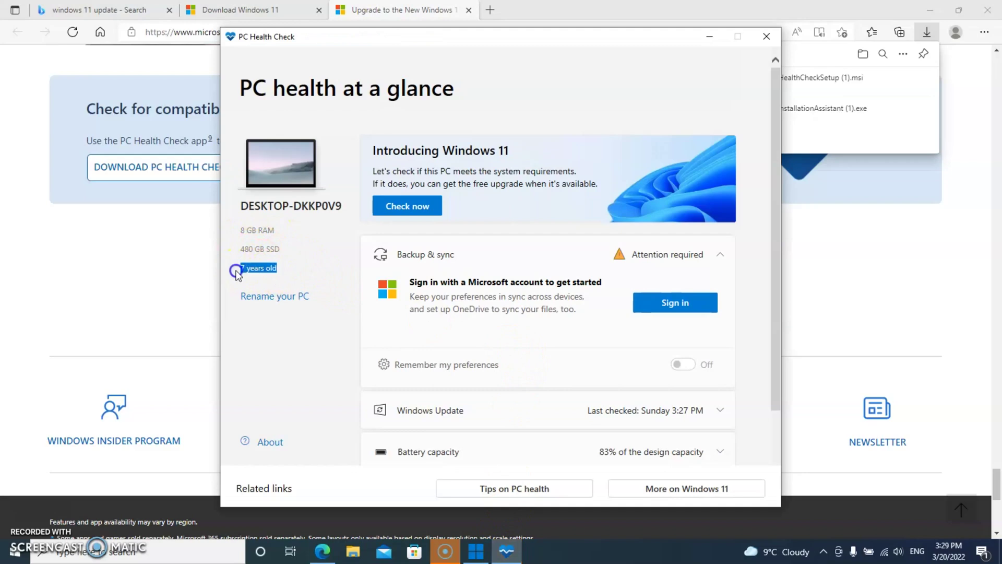
left_click(329, 333)
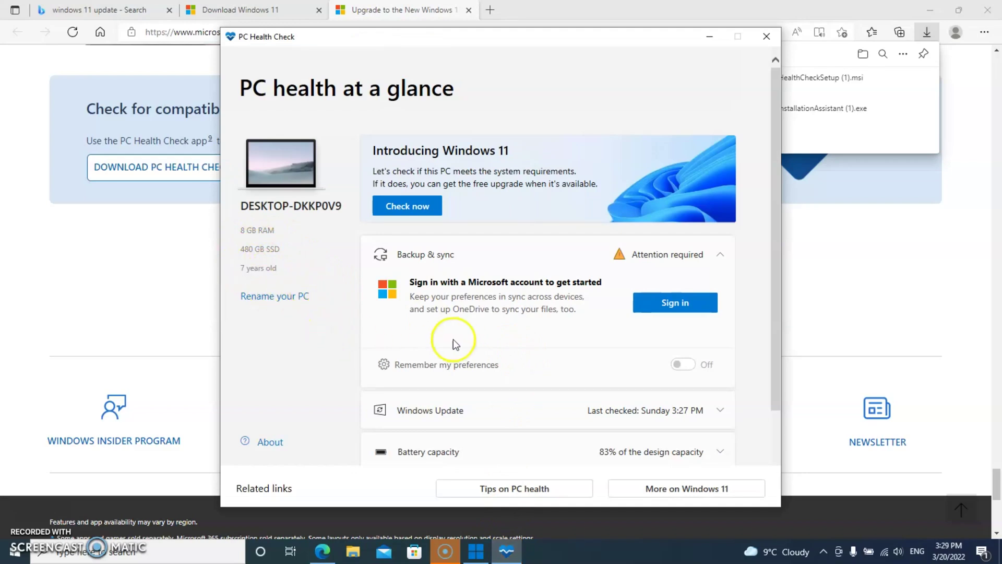
- Run Check now, read the failed TPM 2.0 and processor requirements, then close PC Health Check
left_click(407, 206)
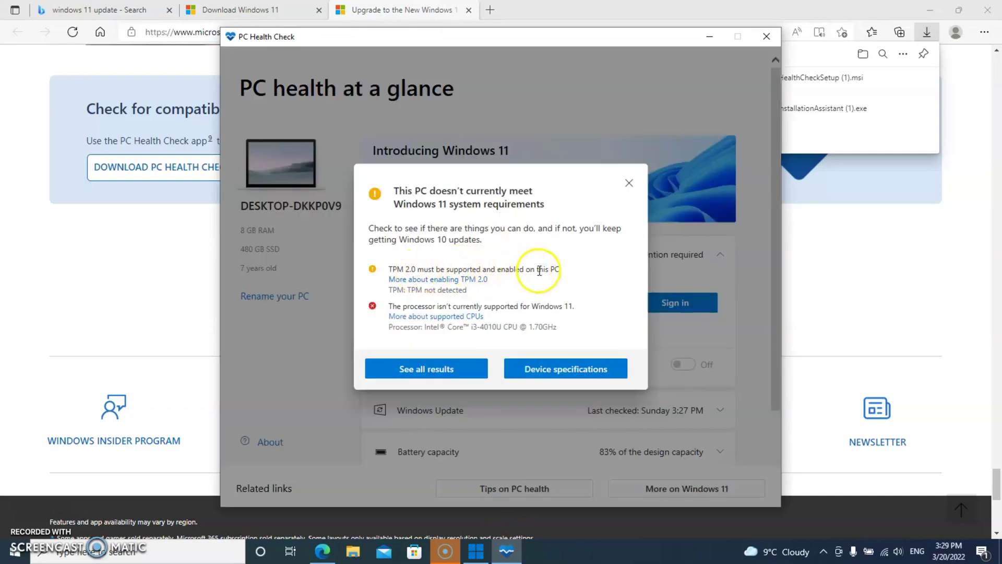
mouse_move(368, 236)
left_mouse_down()
mouse_move(460, 292)
mouse_move(583, 328)
left_mouse_up()
left_click(514, 329)
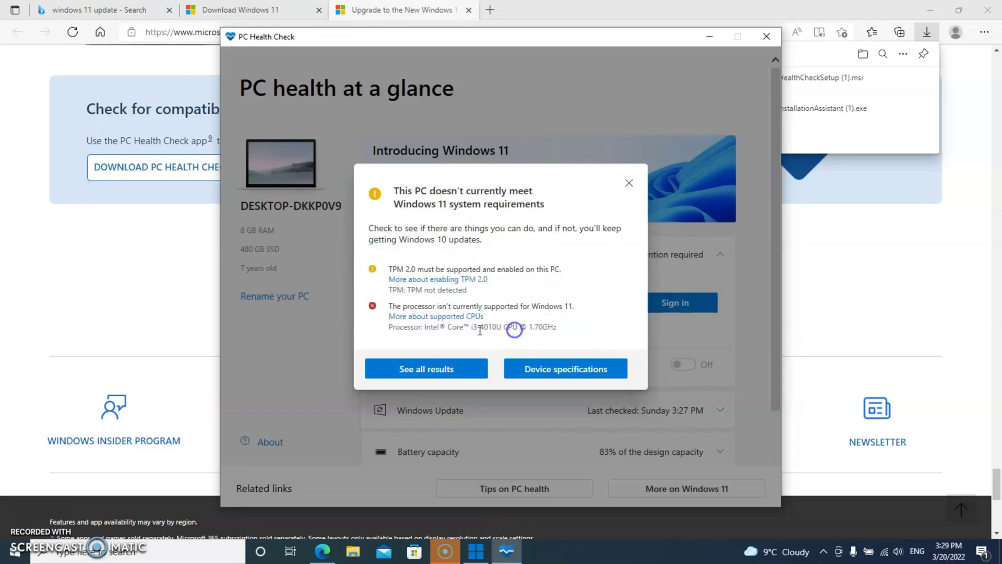
left_click(629, 187)
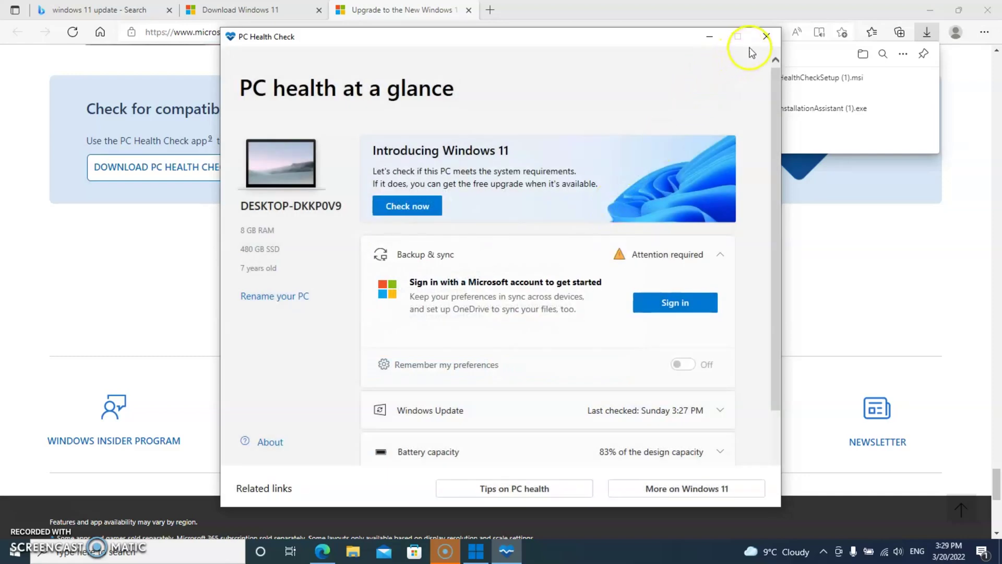
left_click(765, 36)
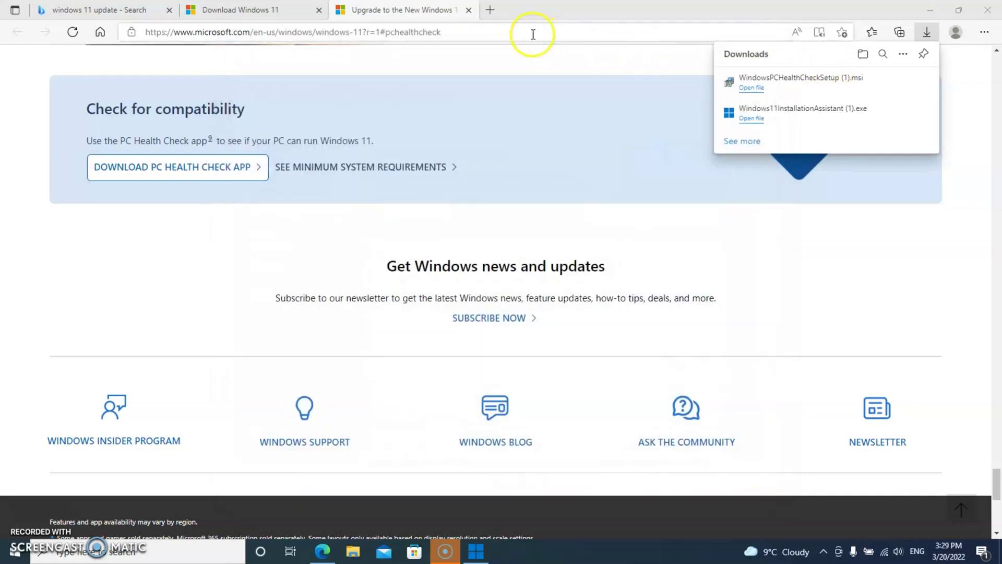
- Select the Windows 11 multi-edition ISO on the download page and request the disk image
left_click(468, 11)
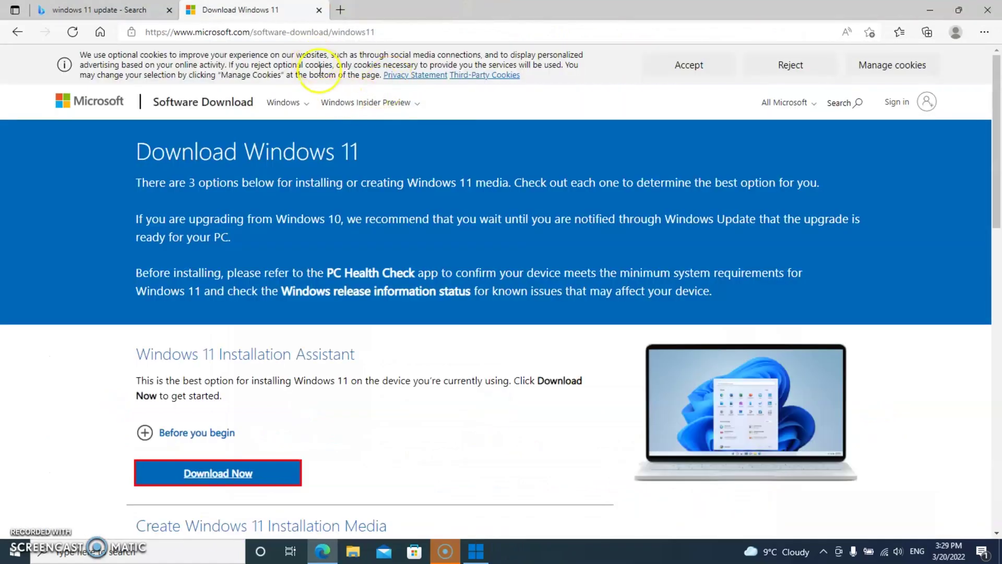
scroll(440, 340, "down", 3)
scroll(441, 340, "down", 5)
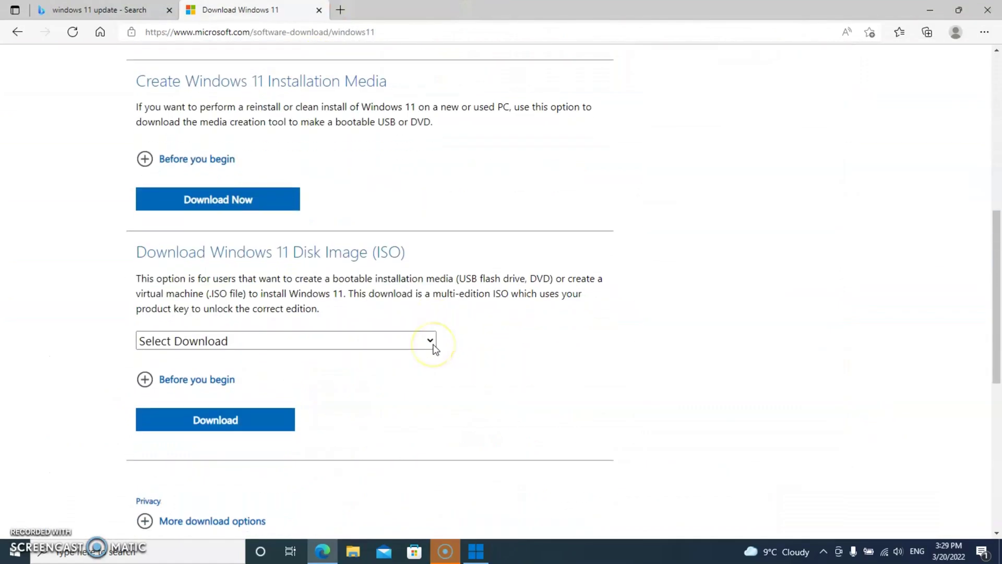
scroll(434, 346, "down", 1)
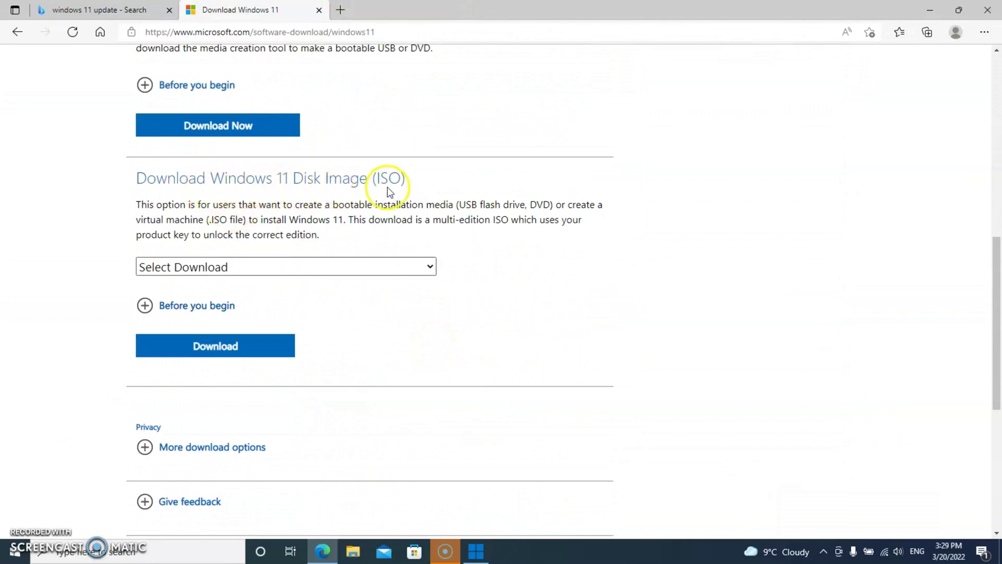
left_click(431, 268)
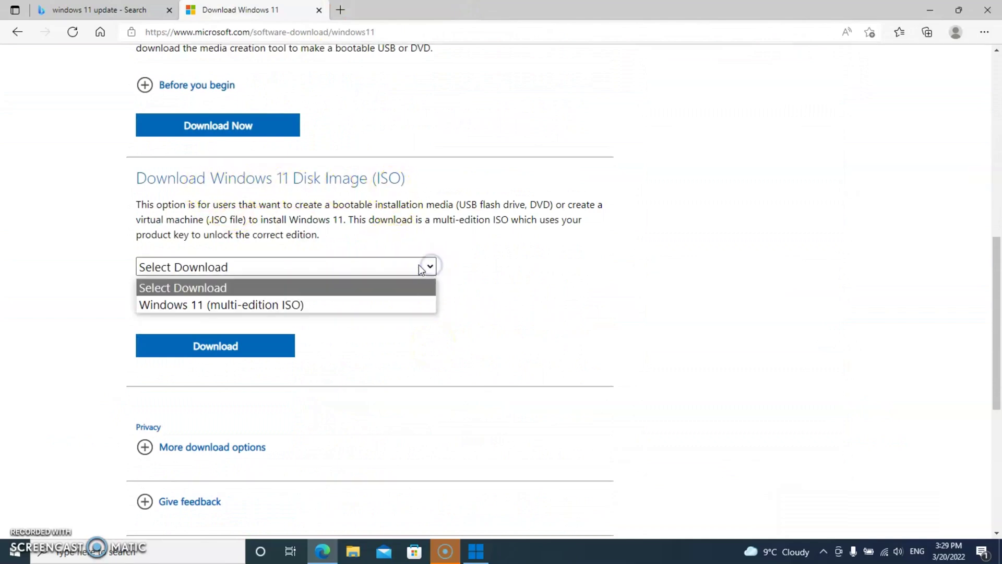
left_click(250, 304)
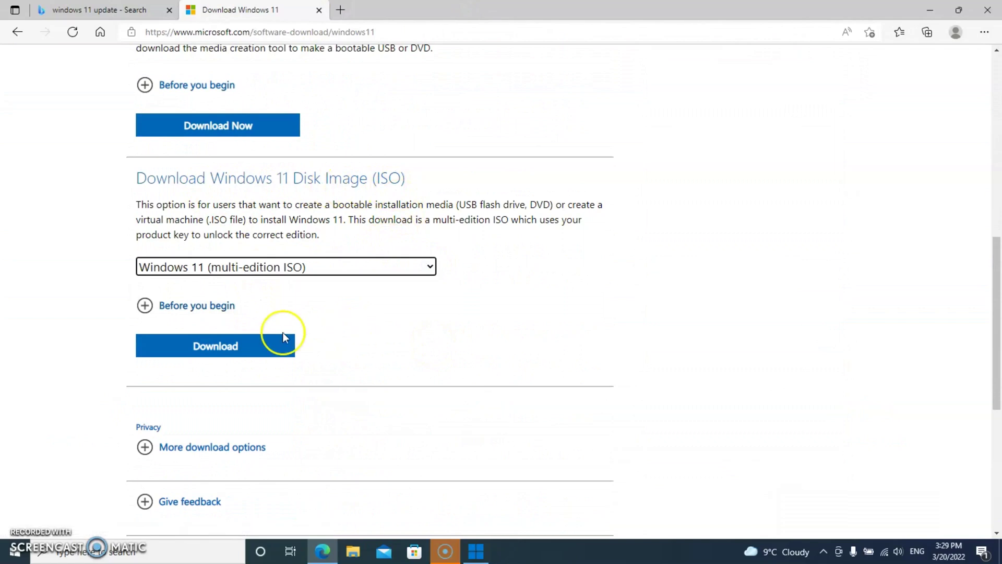
left_click(235, 345)
scroll(259, 345, "down", 3)
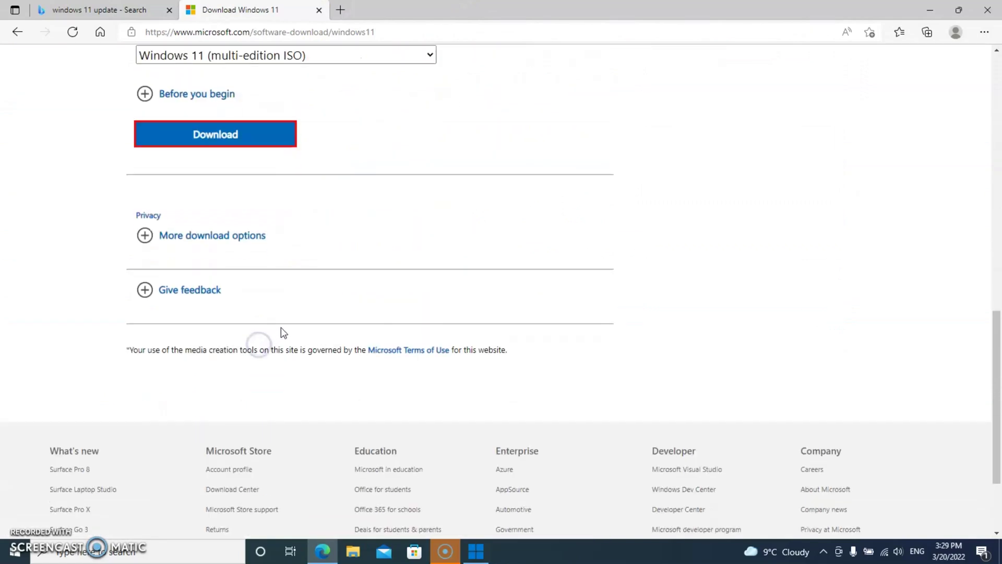
- Choose English, start the 64-bit Windows 11 ISO download, then cancel it in Downloads
left_click(419, 254)
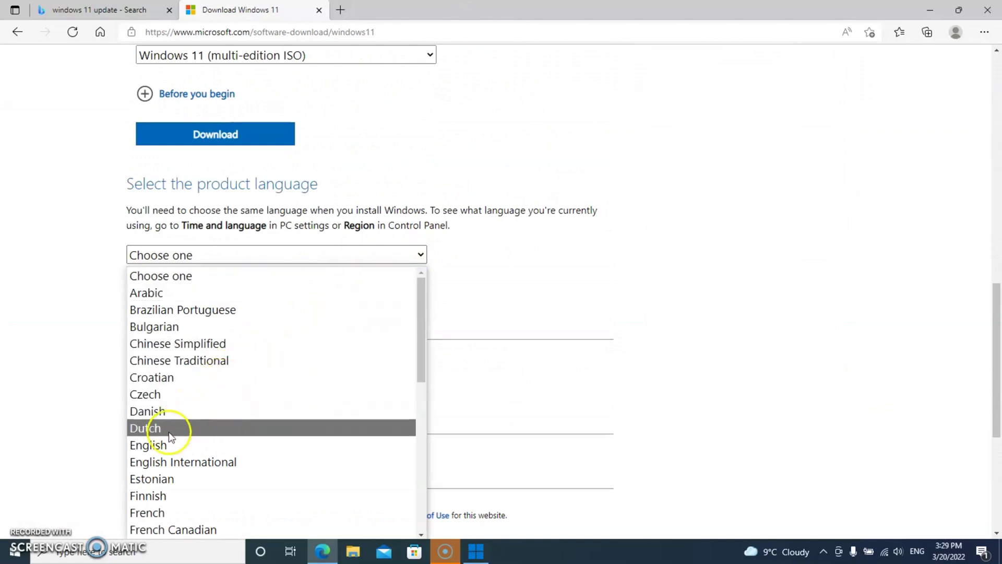
left_click(161, 446)
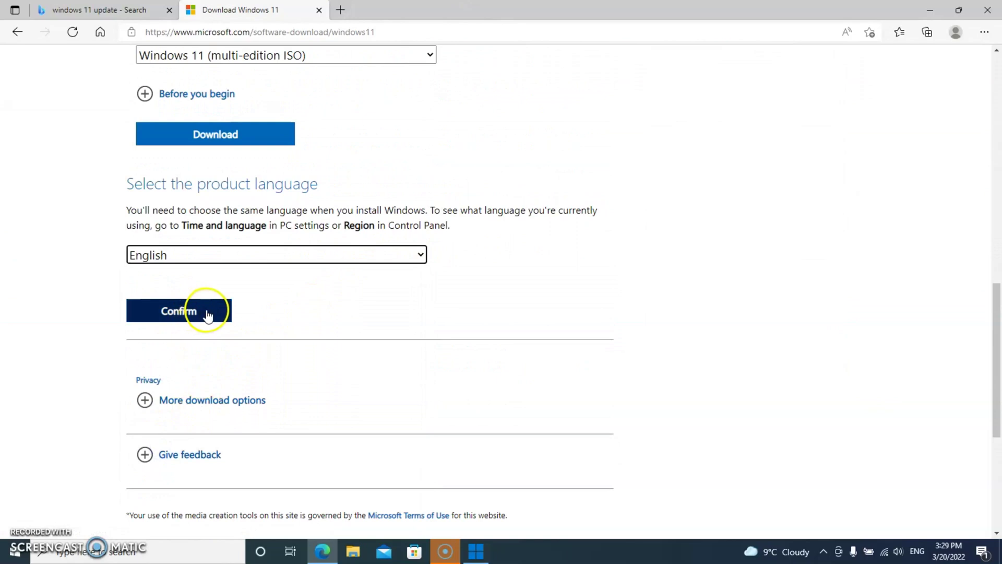
left_click(208, 315)
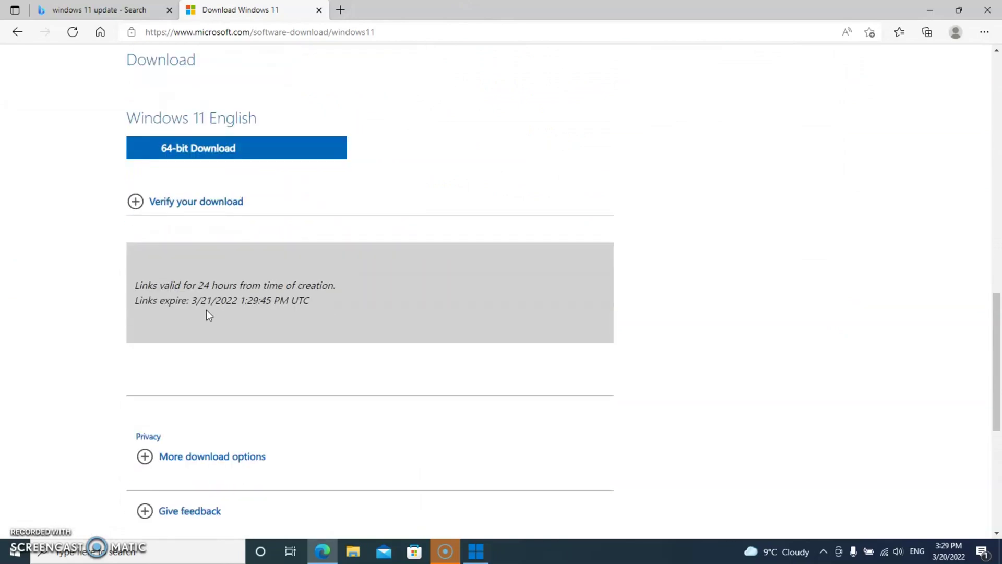
left_click(251, 151)
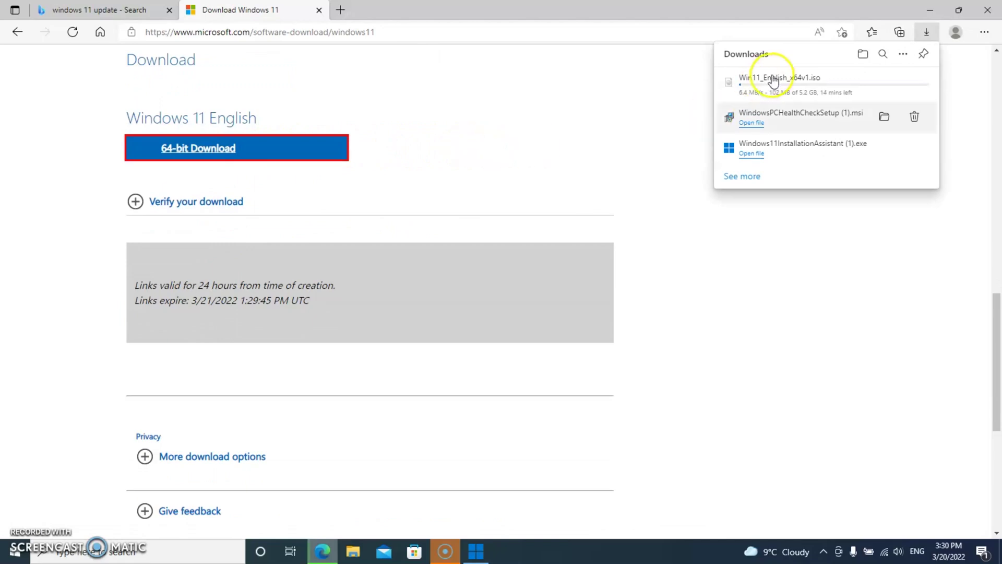
mouse_move(823, 84)
left_click(916, 83)
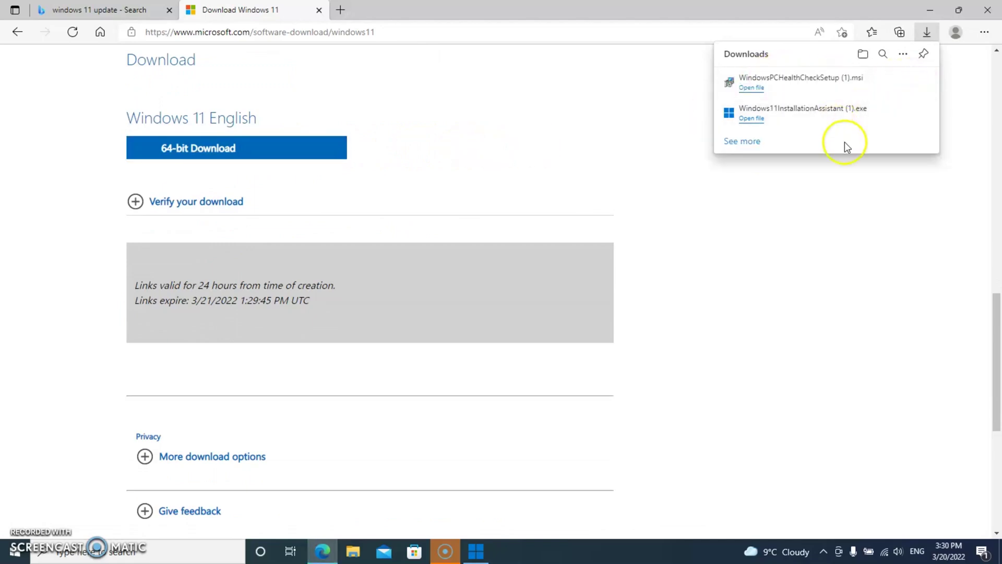
- Close Edge and dismiss the Installation Assistant's unmet-requirements message
left_click(987, 11)
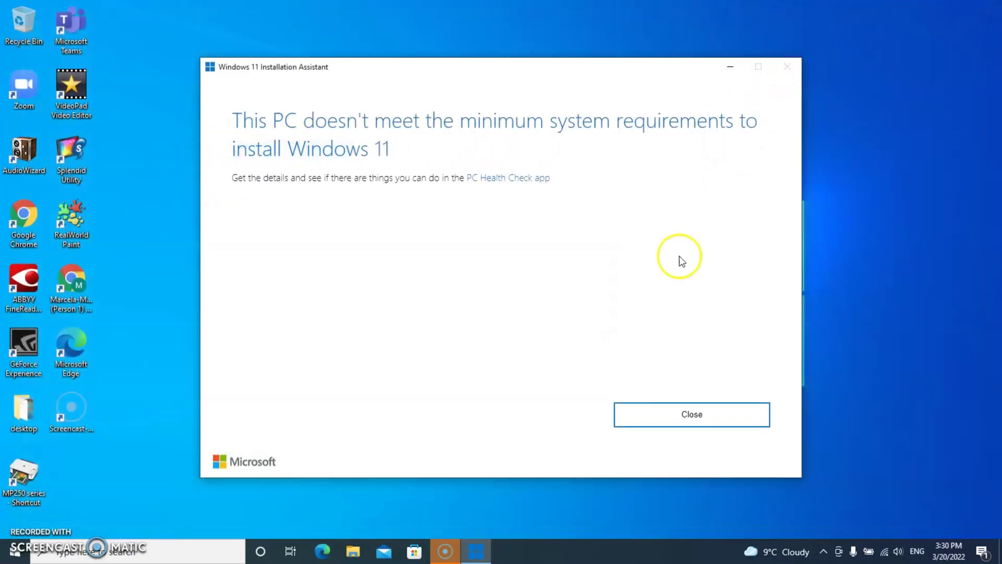
left_click(720, 421)
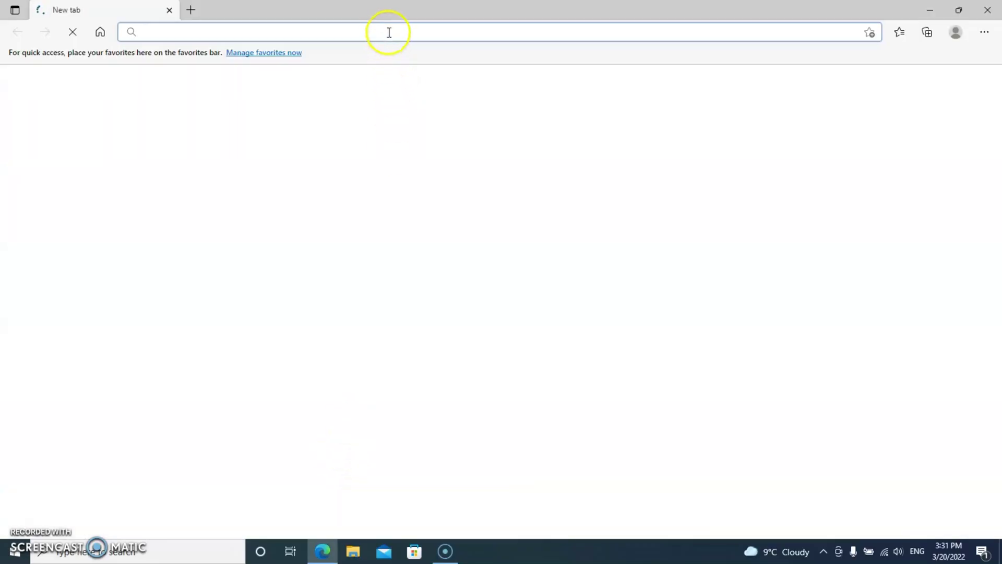
left_click(388, 32)
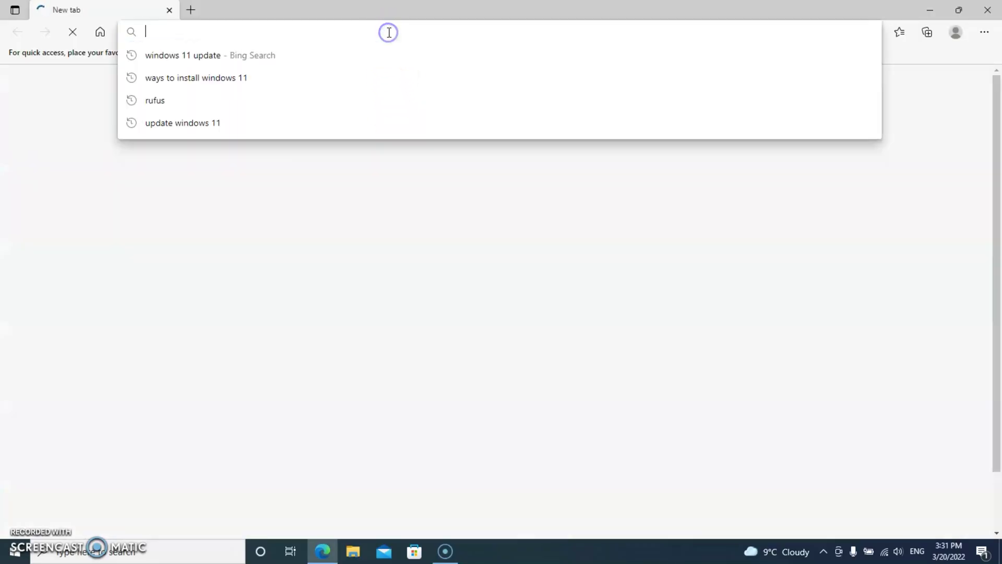
- Search 'rufus', download Rufus 3.18 from rufus.ie past the ad overlay, and launch it
left_click(168, 104)
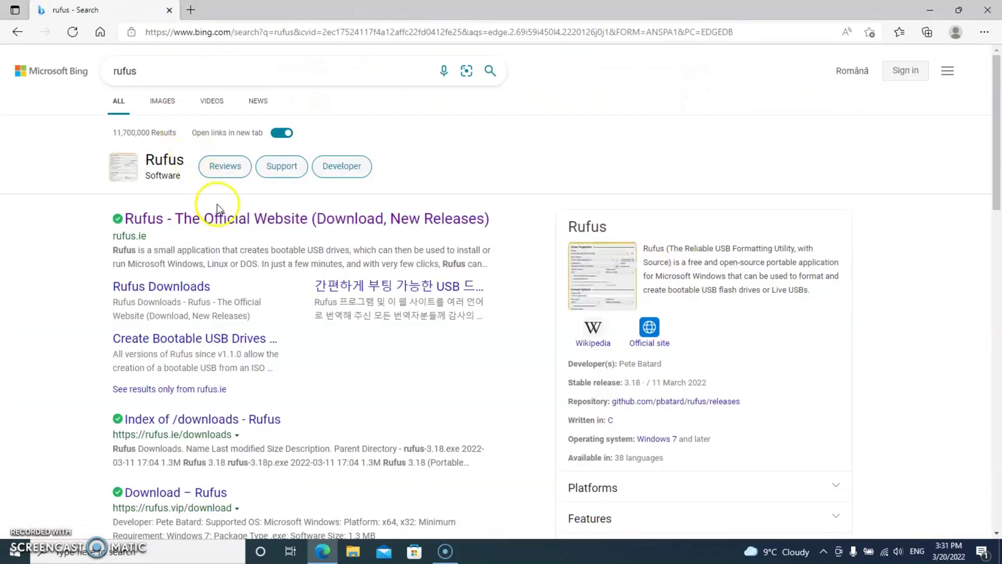
left_click(243, 221)
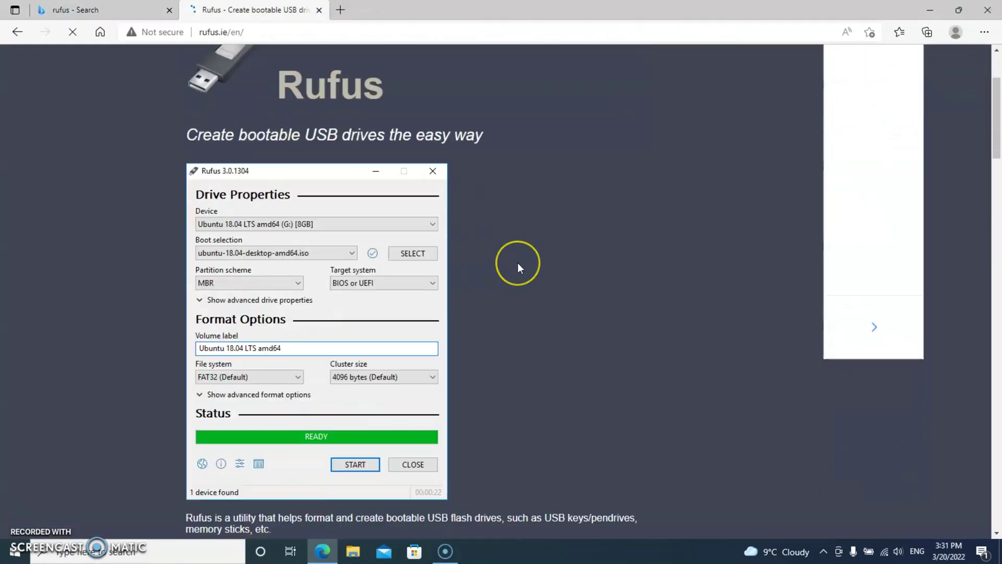
scroll(517, 262, "down", 3)
scroll(517, 262, "down", 3)
scroll(518, 263, "down", 3)
scroll(518, 263, "down", 2)
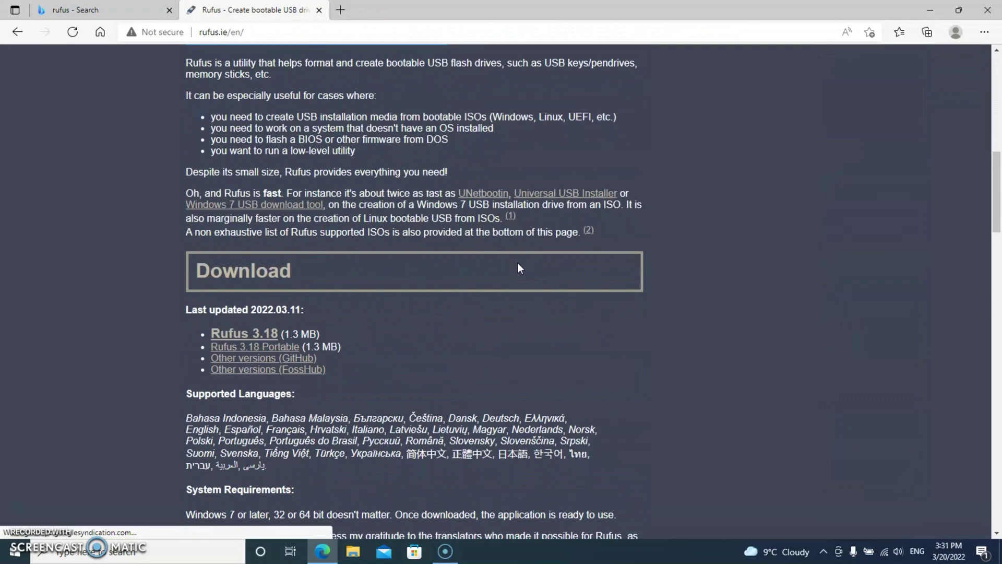
scroll(518, 263, "down", 1)
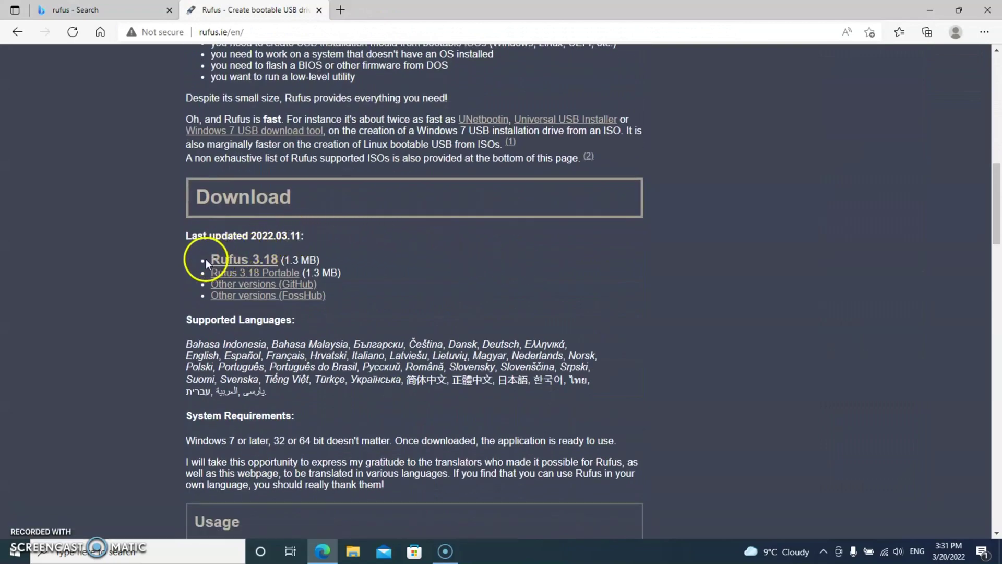
left_click_drag(206, 259, 325, 256)
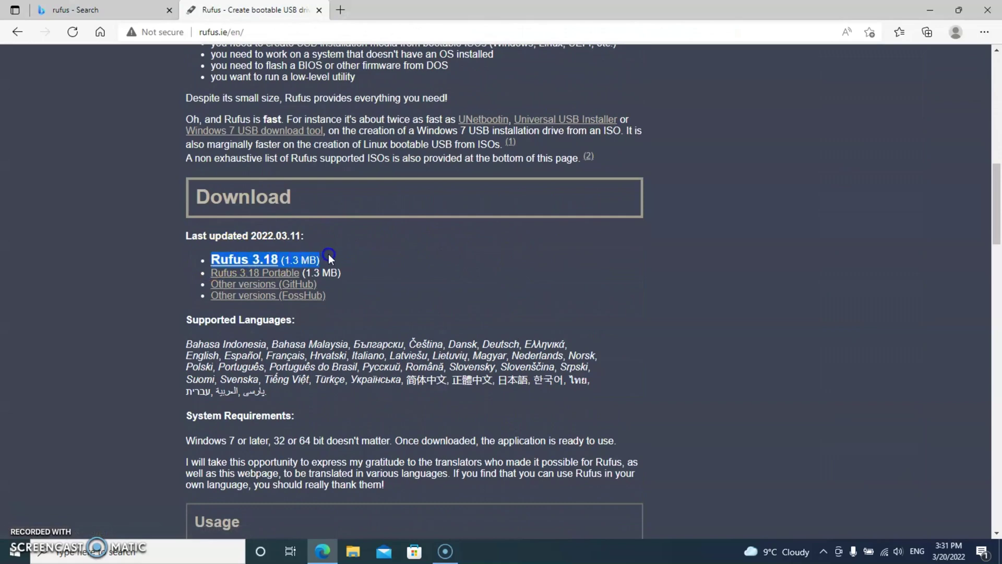
left_click(244, 259)
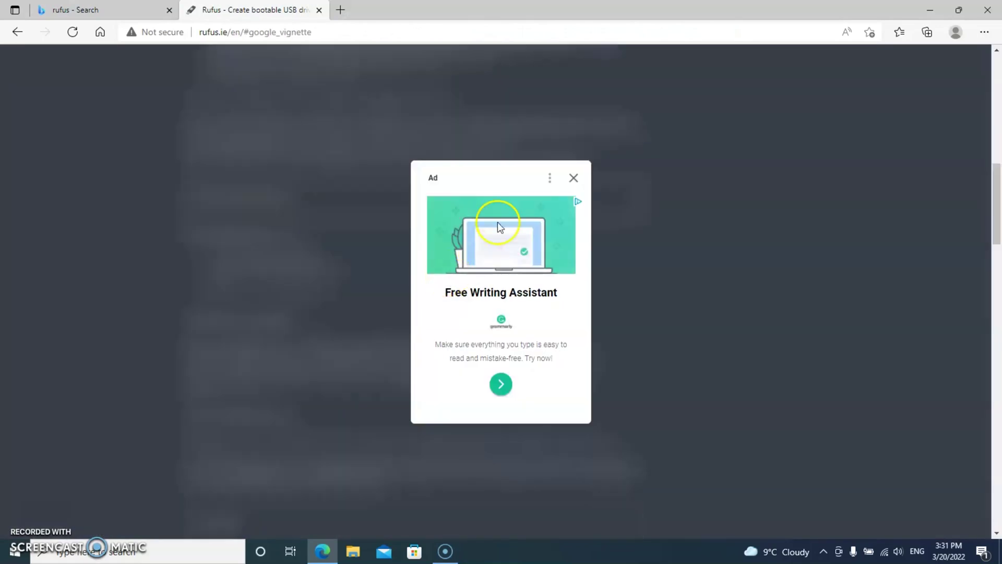
left_click(574, 178)
left_click(244, 259)
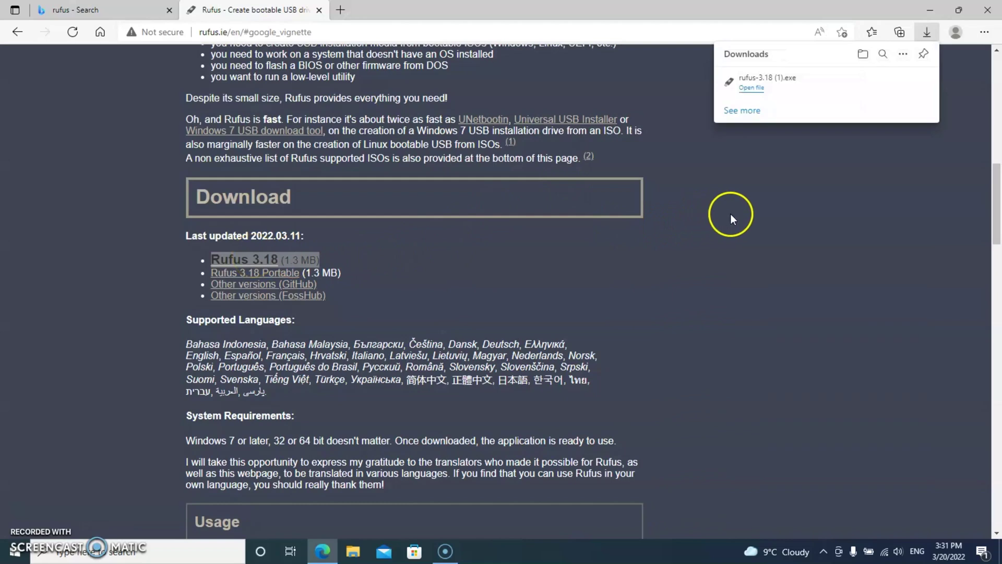
left_click(750, 81)
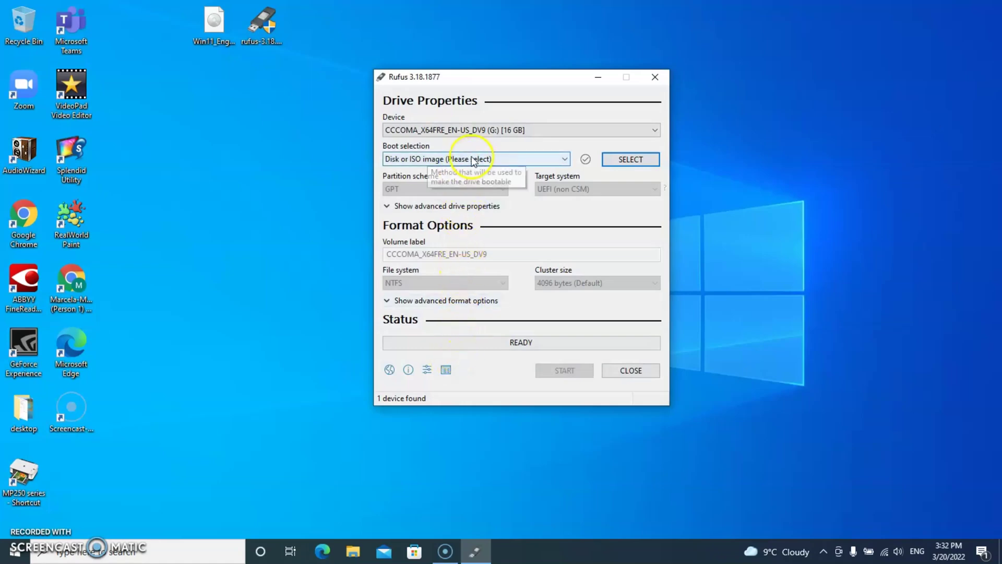
- Write Win11_English_x64v1.iso to the USB drive as Extended Windows 11 Installation without TPM/Secure Boot
left_click(630, 162)
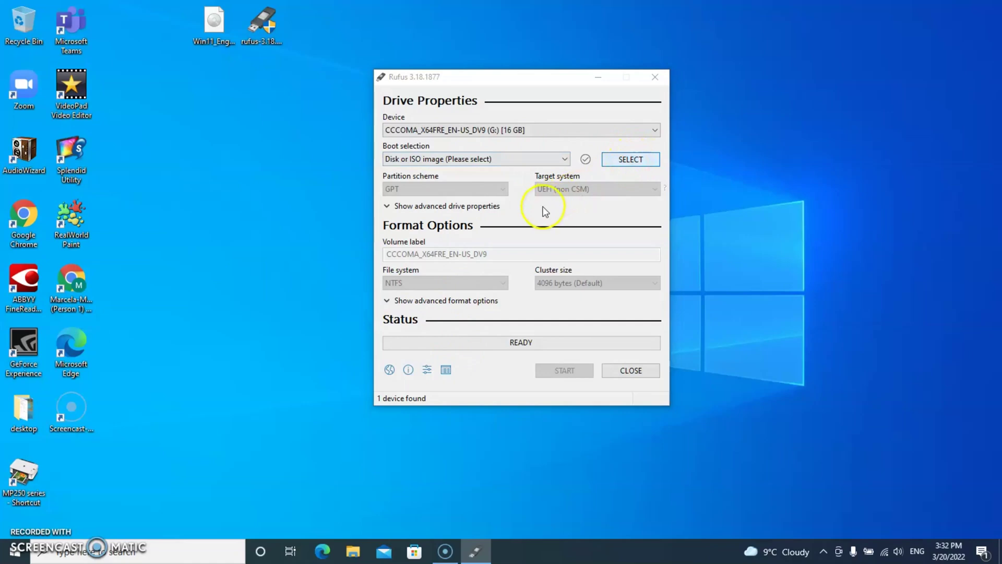
left_click(540, 190)
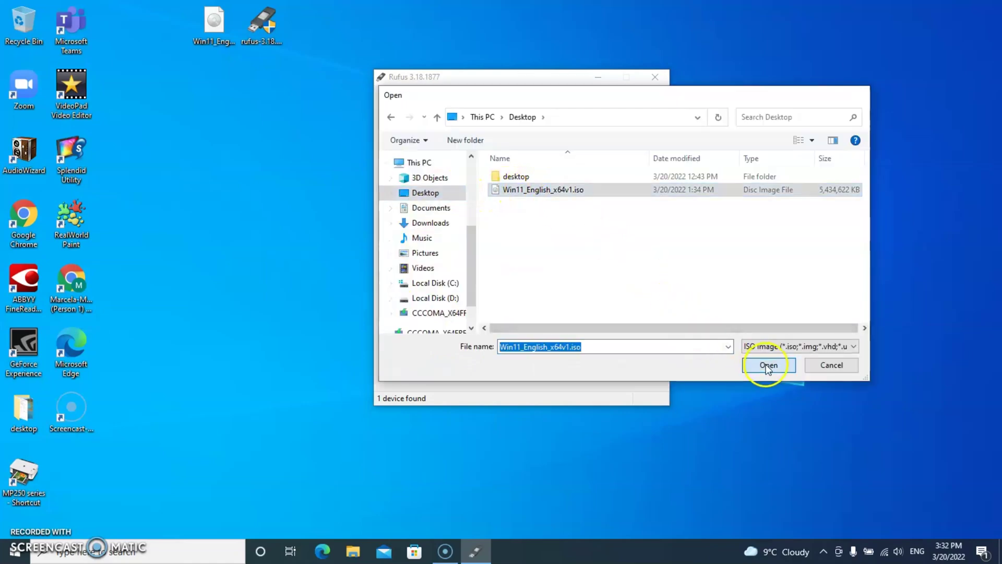
left_click(768, 365)
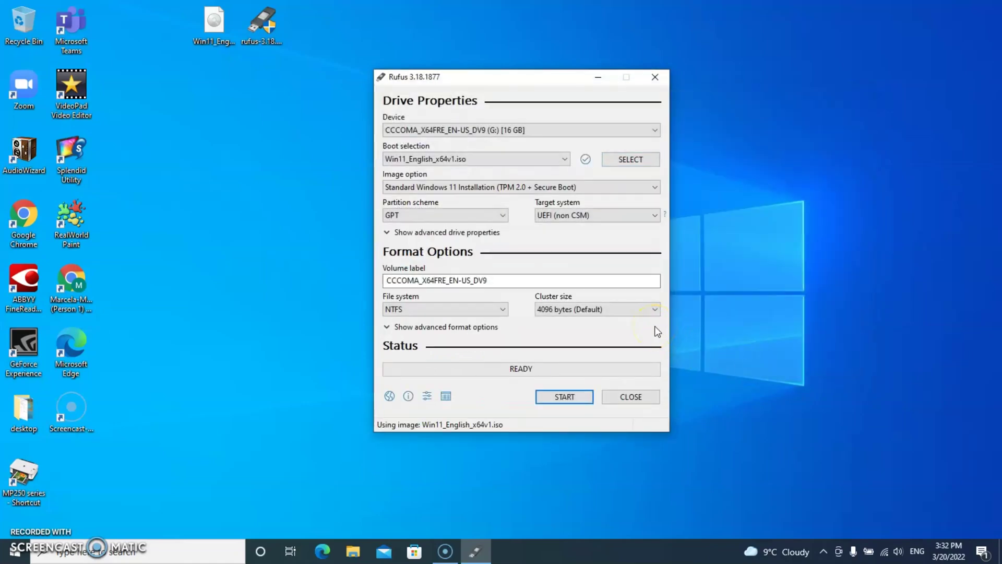
left_click(654, 187)
left_click(548, 209)
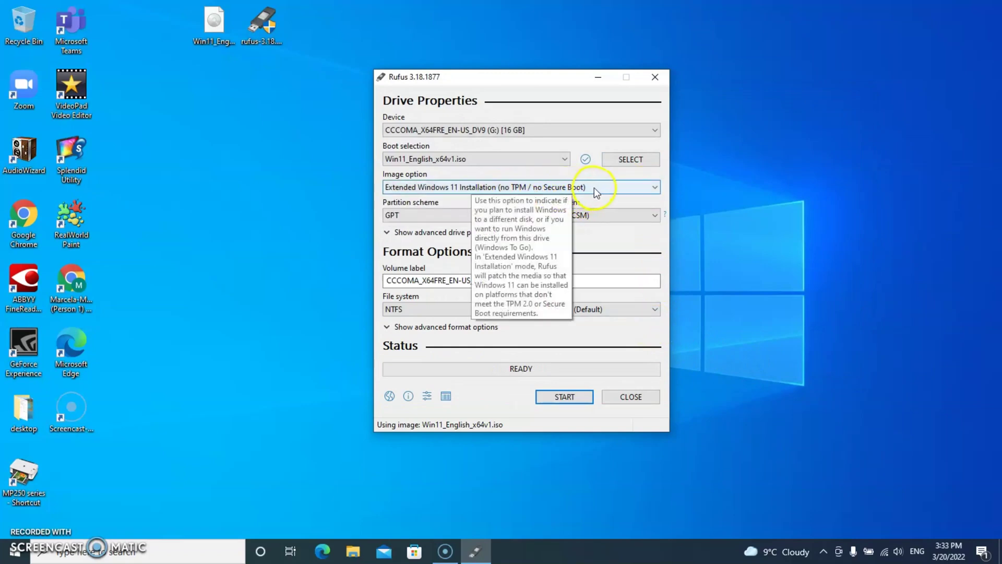
left_click(562, 397)
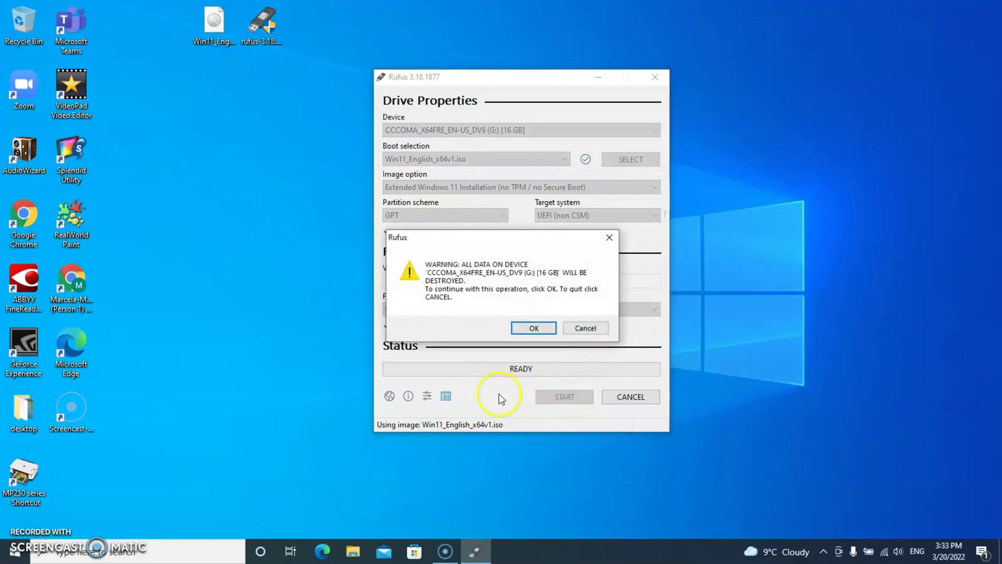
left_click(534, 328)
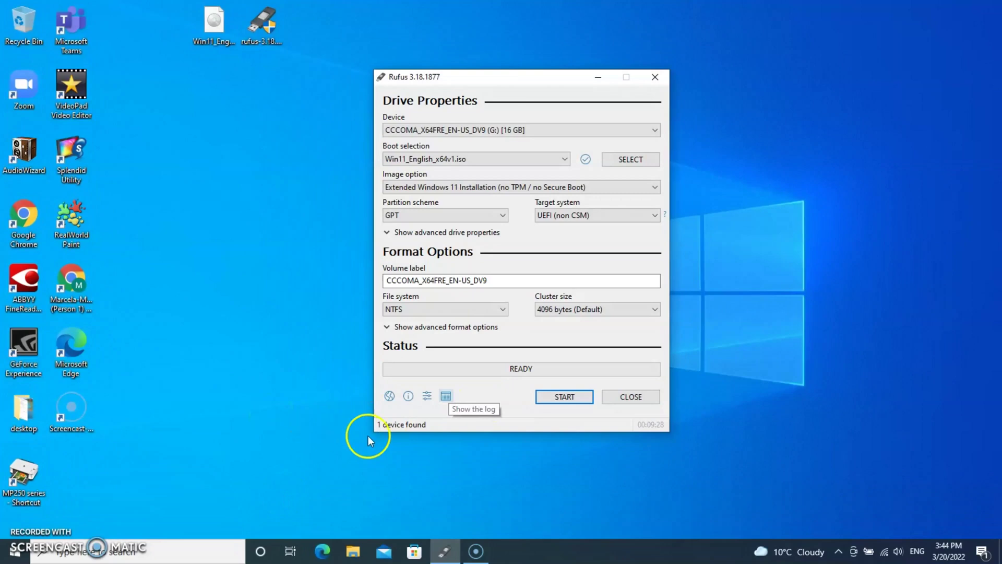
- Quit Rufus, open the CCCOMA_X64FRE_EN-US_DV9 drive in File Explorer and launch setup.exe
left_click(629, 395)
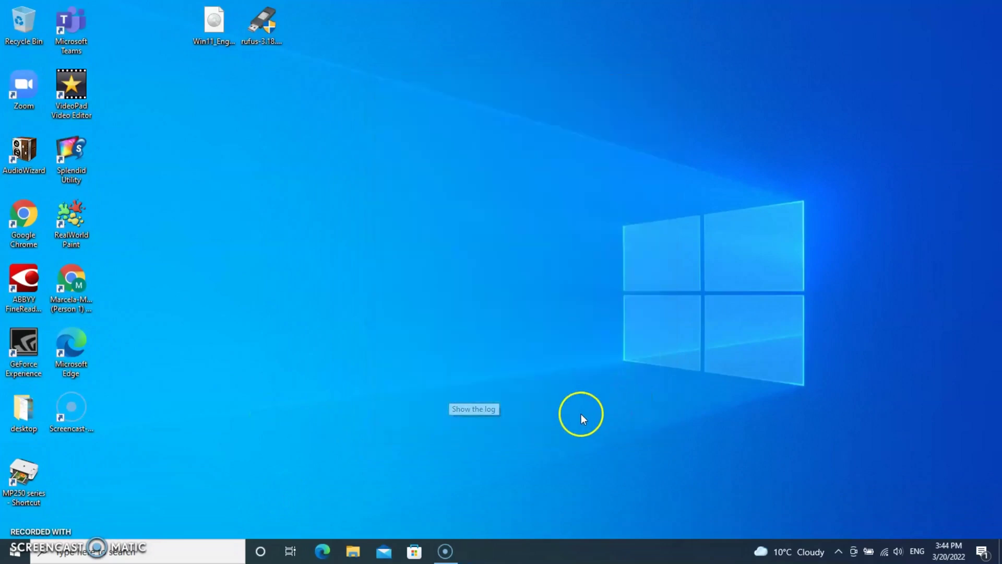
left_click(569, 423)
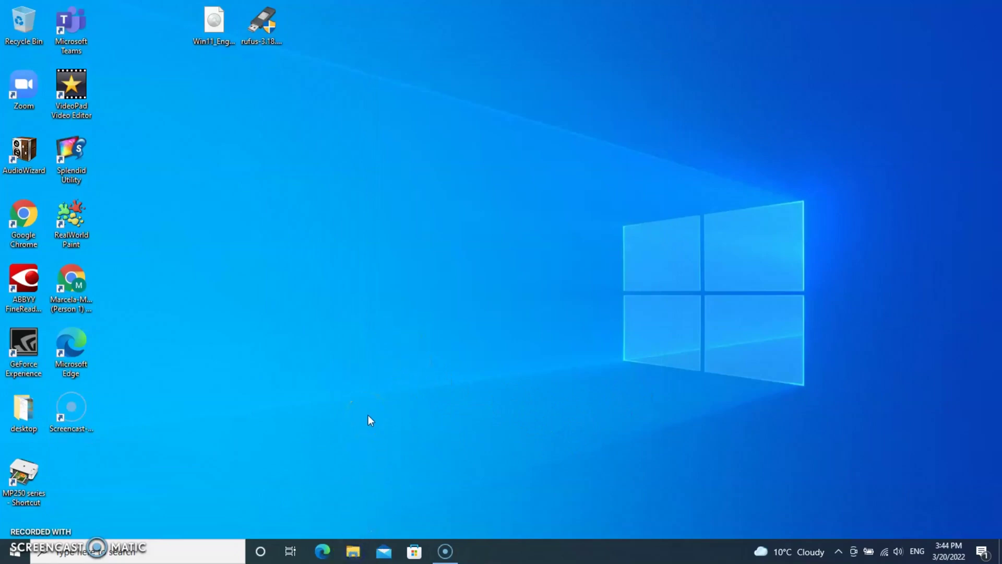
key("super+e")
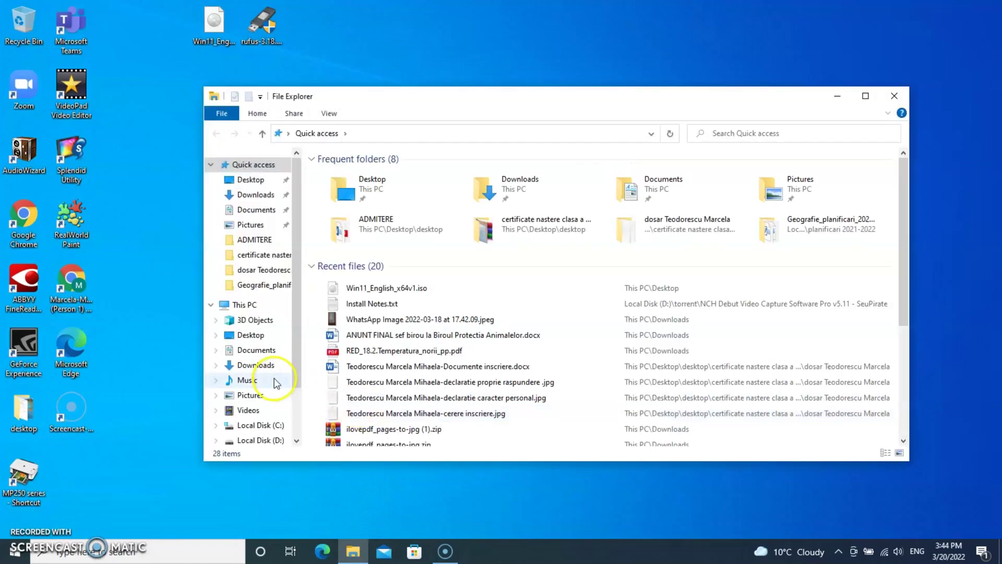
scroll(274, 382, "down", 3)
left_click(264, 384)
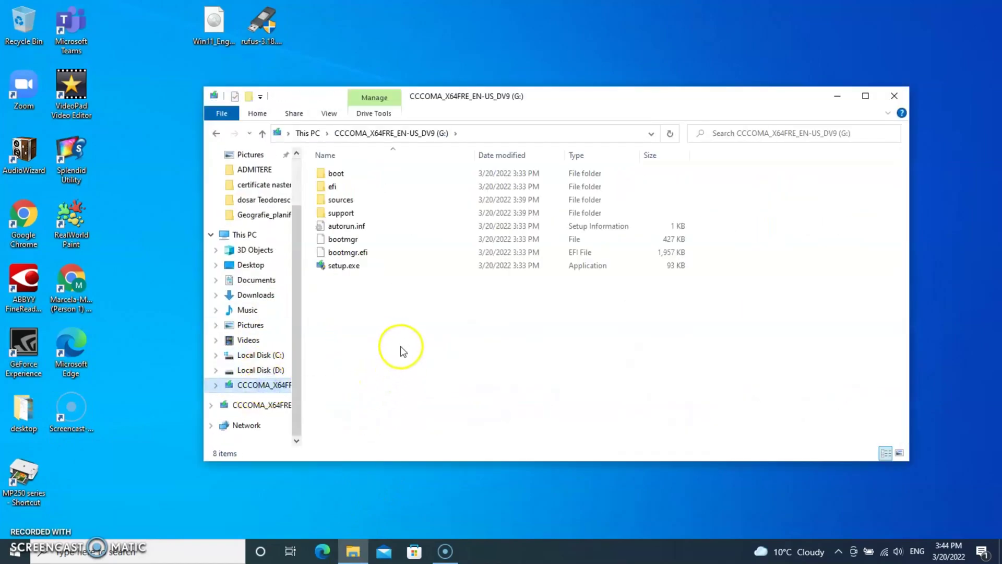
double_click(345, 265)
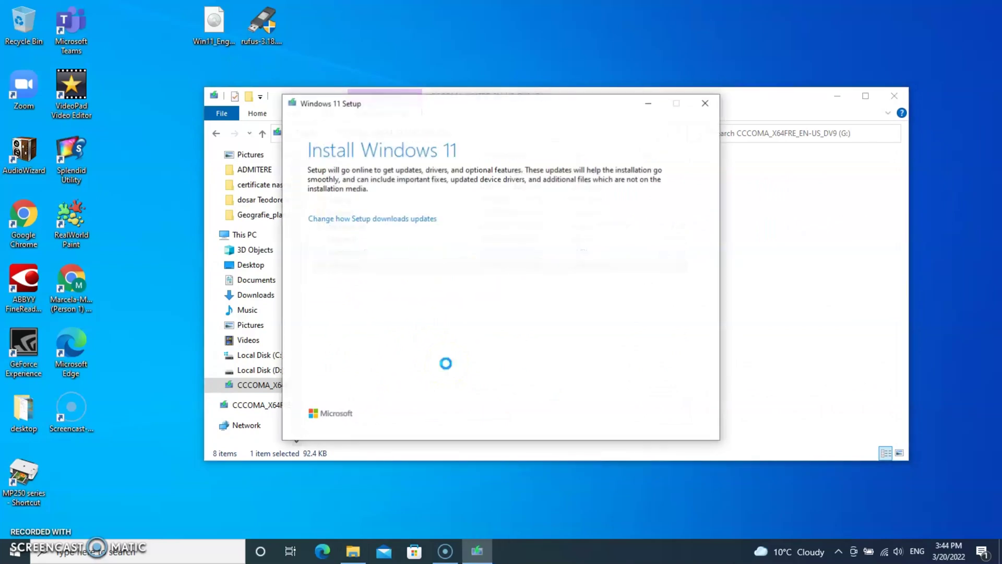
- Skip update downloads and diagnostics, accept the license, and install Windows 11 Pro keeping files and apps
left_click(368, 219)
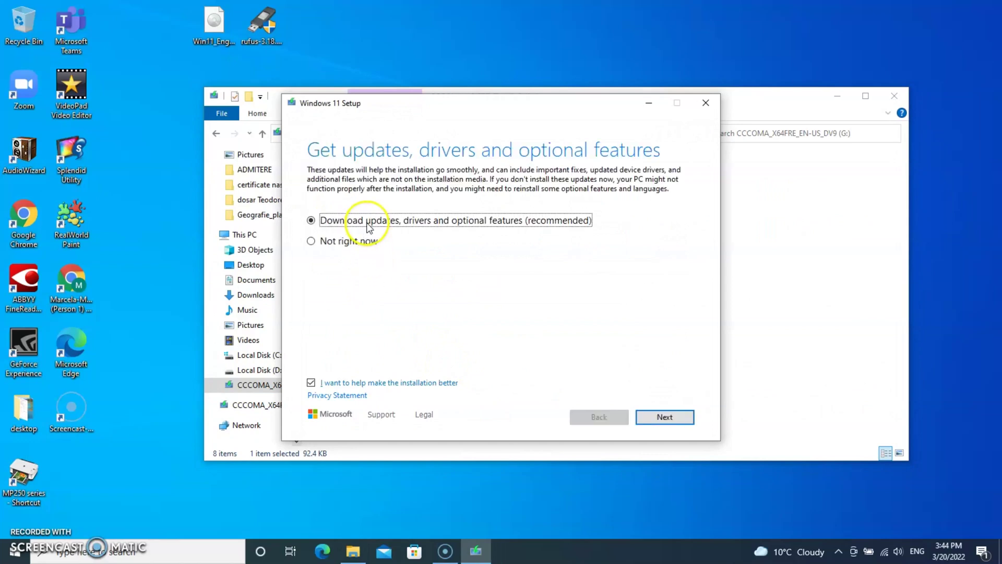
left_click(310, 241)
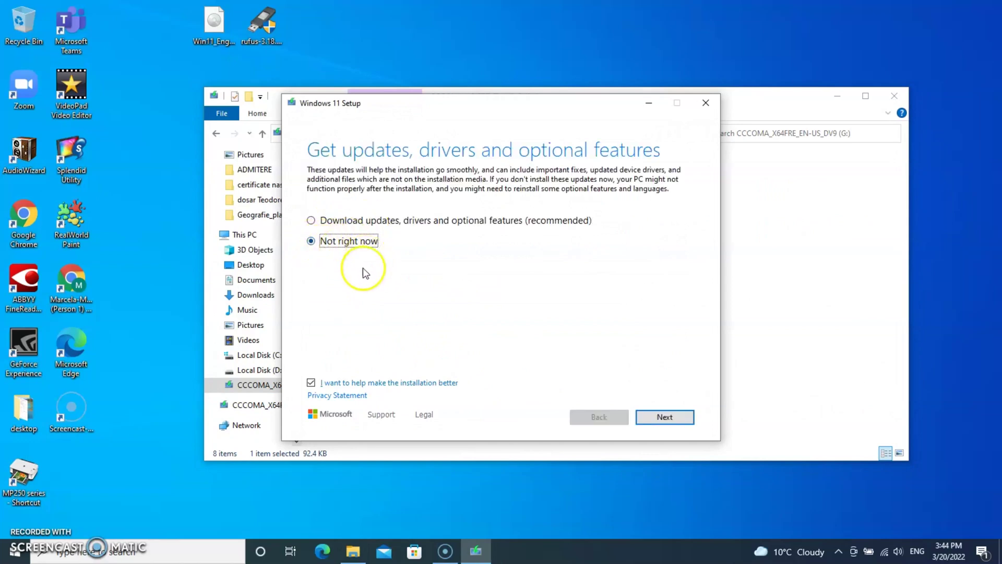
left_click(312, 383)
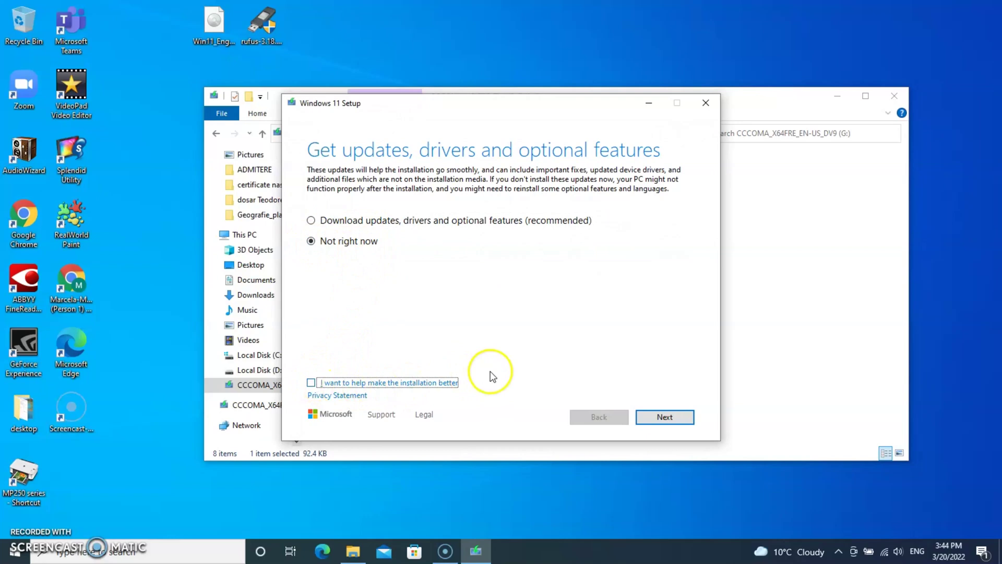
left_click(665, 417)
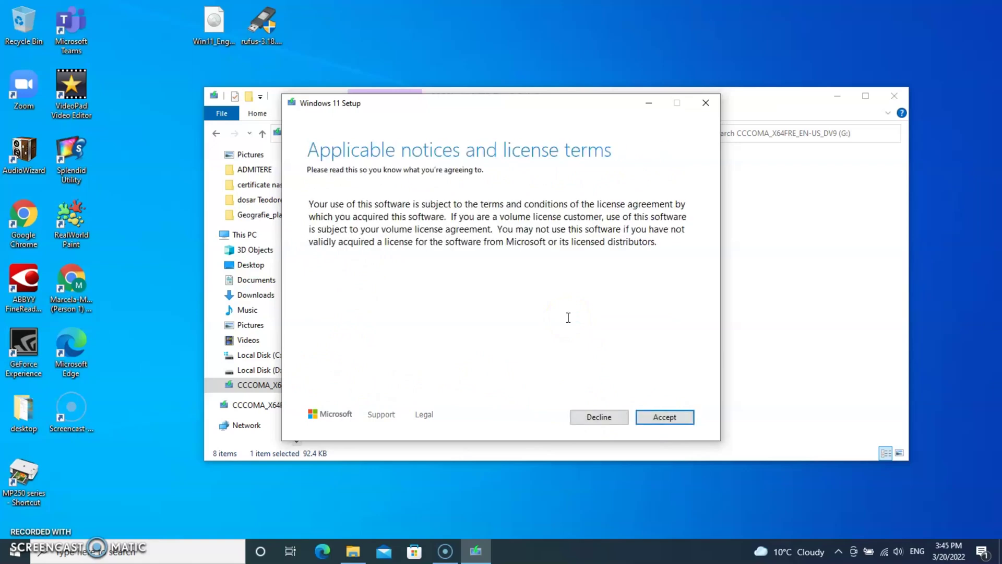
left_click(685, 422)
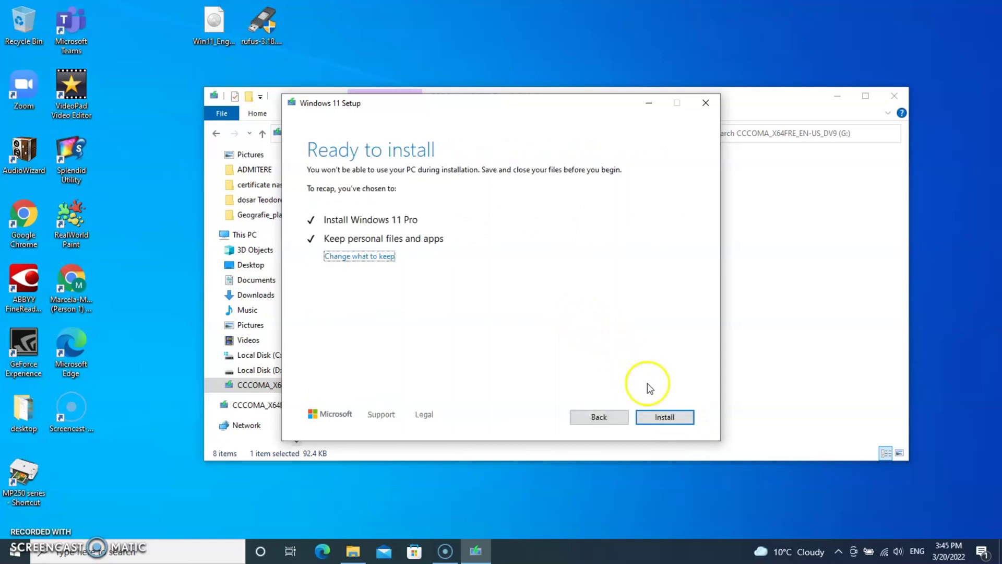
left_click(682, 418)
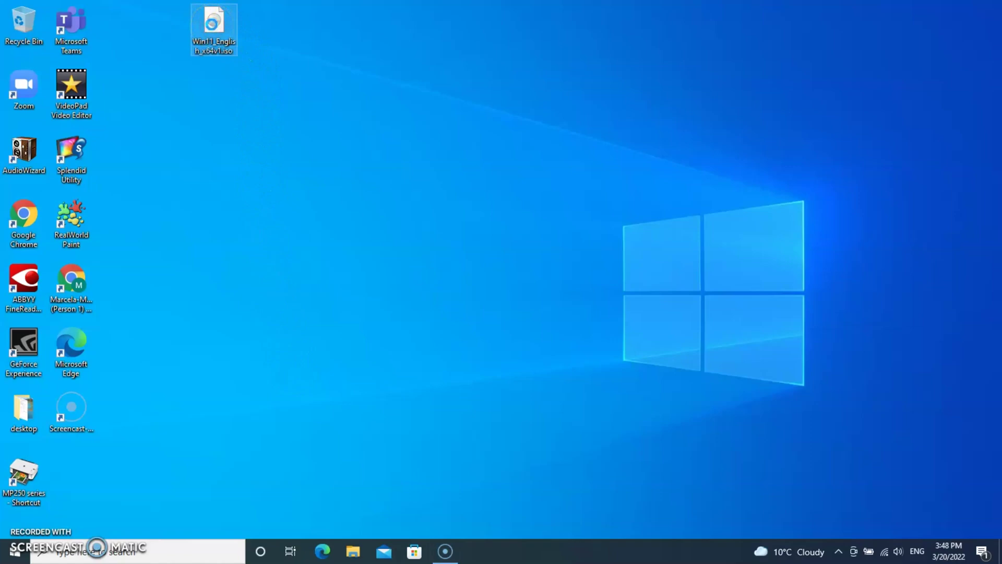
- Extract the Windows 11 ISO into a Win11_English_x64v1 folder via WinRAR and place it beside the ISO
right_click(212, 26)
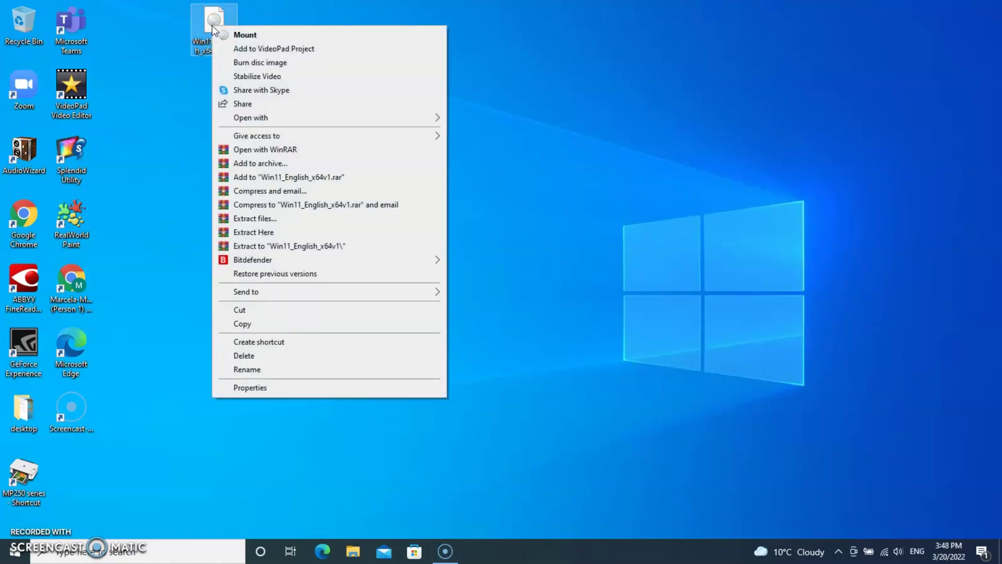
left_click(356, 247)
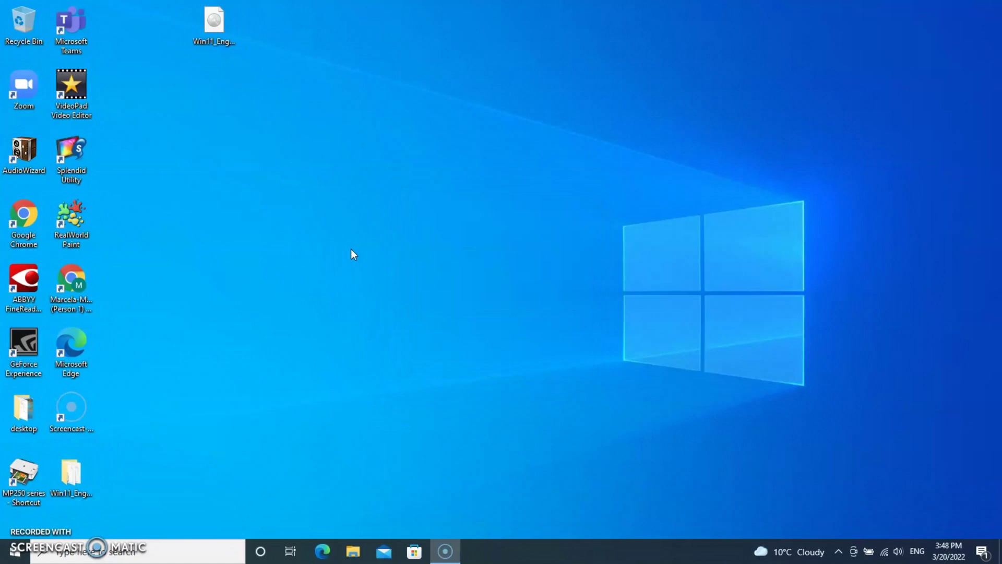
left_click_drag(78, 478, 222, 81)
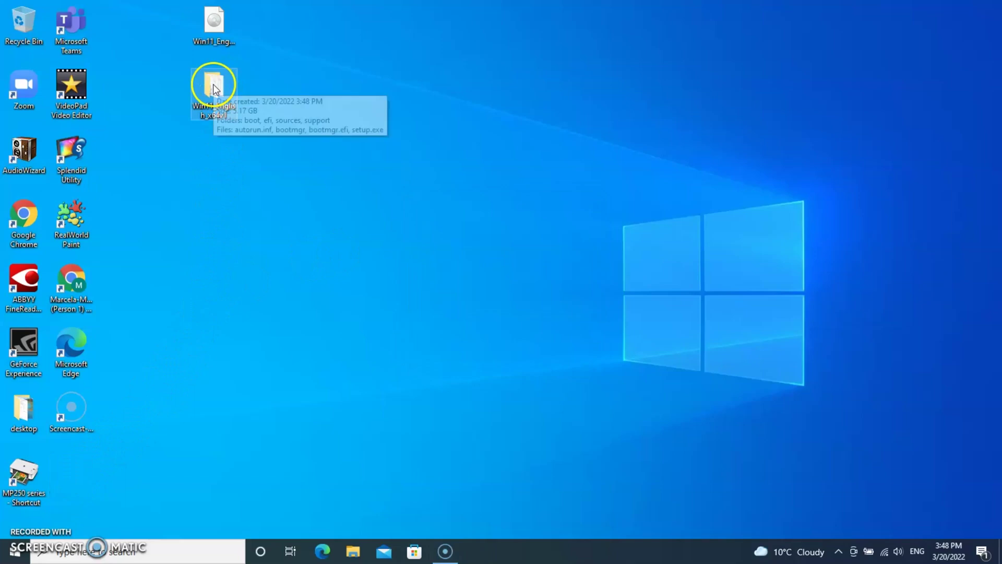
- Launch setup.exe from inside the extracted Win11_English_x64v1 folder
left_click(300, 235)
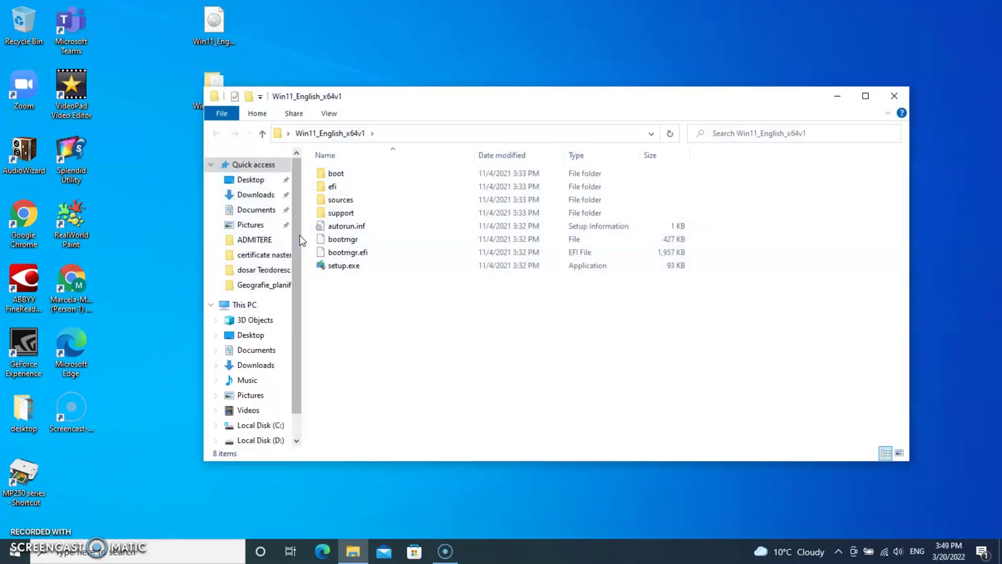
left_click(351, 266)
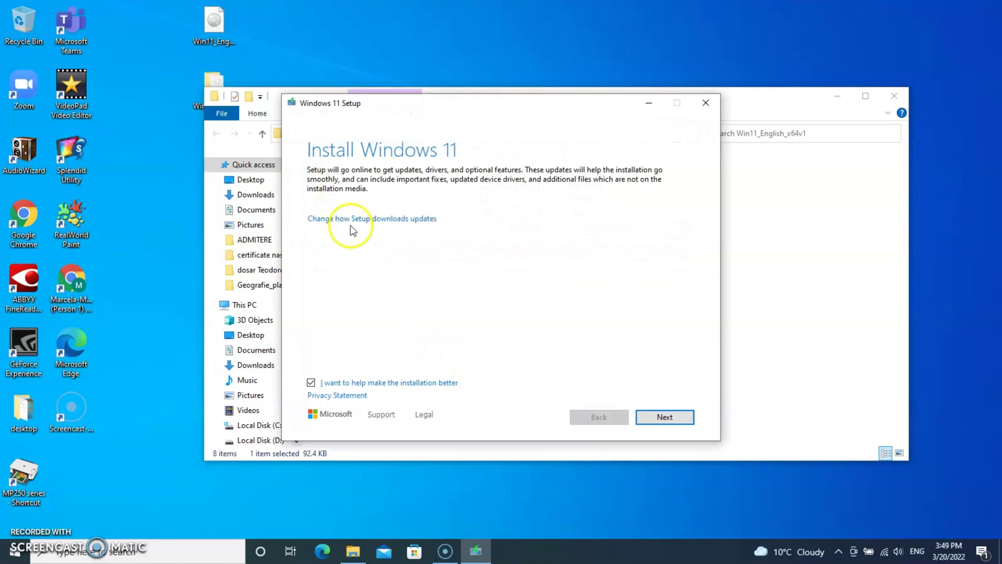
- Decline update downloads and data sharing, then proceed to the PC compatibility check
left_click(350, 218)
left_click(322, 242)
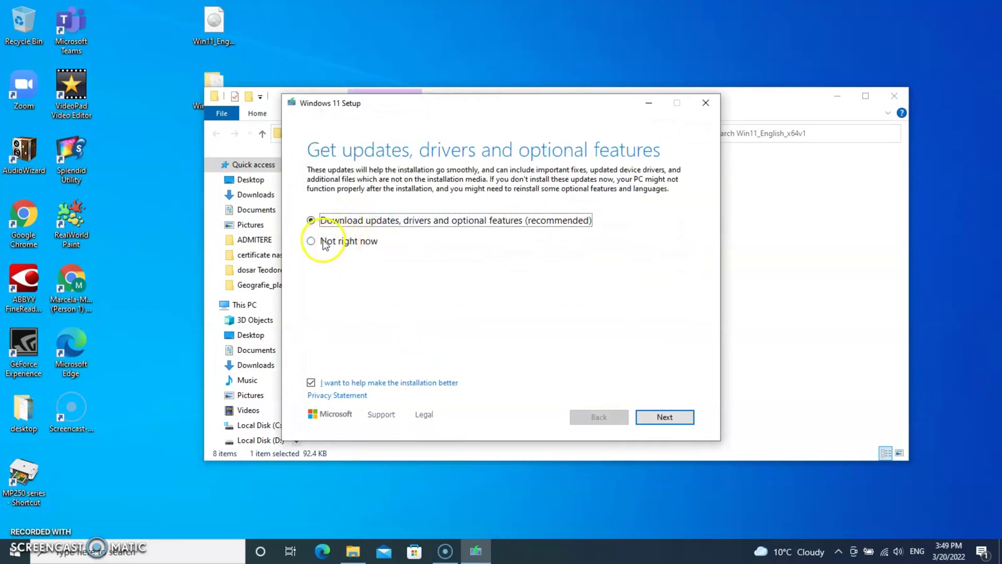
left_click(310, 382)
left_click(664, 417)
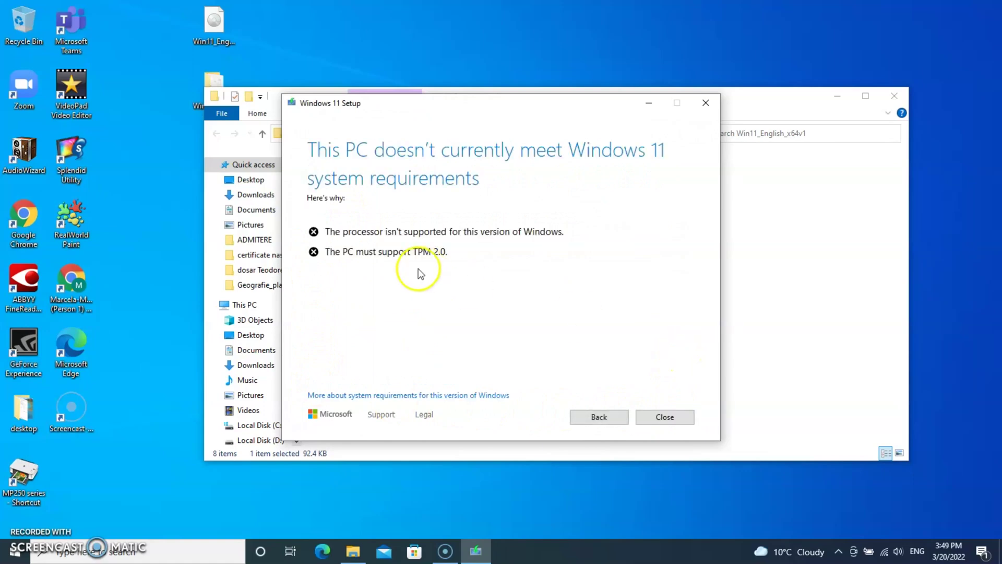
- Highlight the failed processor and TPM 2.0 requirements and close setup
left_click_drag(326, 229, 461, 260)
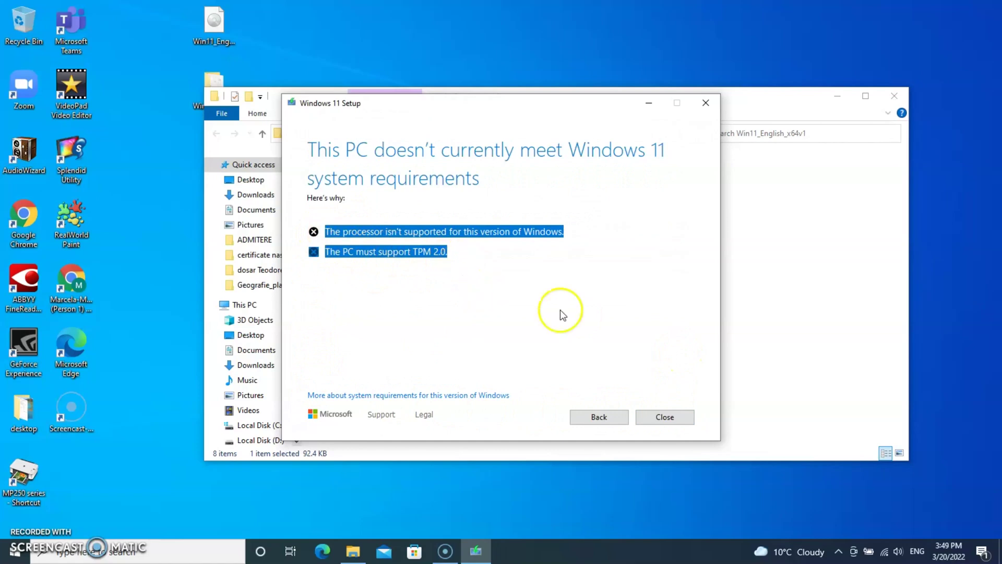
left_click(664, 417)
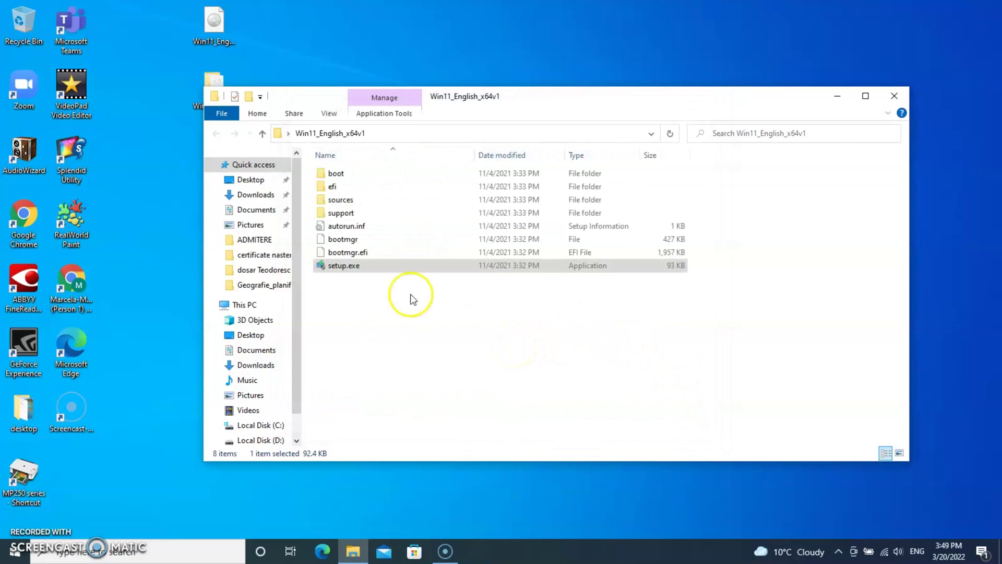
- Permanently delete appraiserres.dll from the sources folder
double_click(363, 200)
scroll(417, 337, "down", 3)
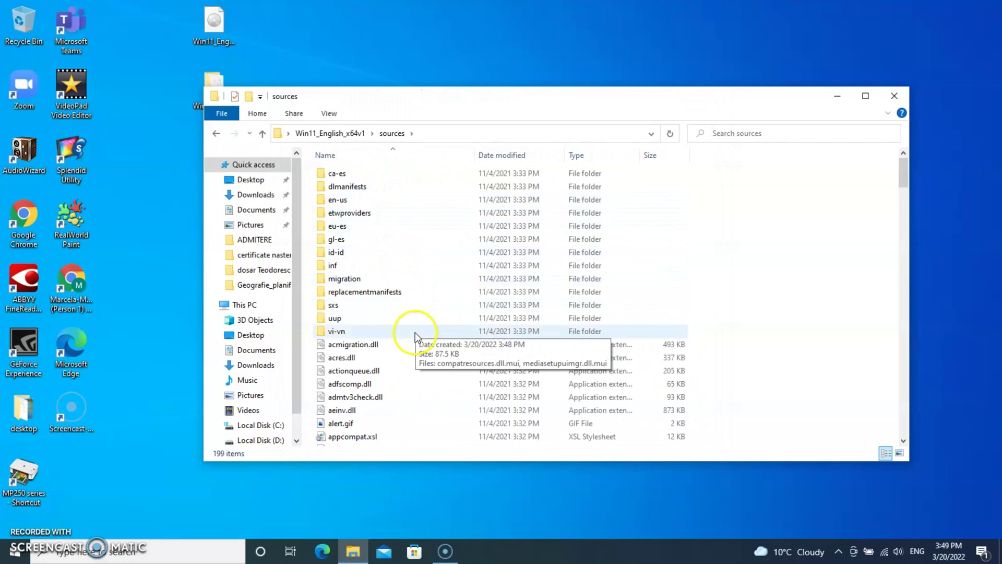
scroll(417, 337, "down", 2)
scroll(416, 337, "down", 2)
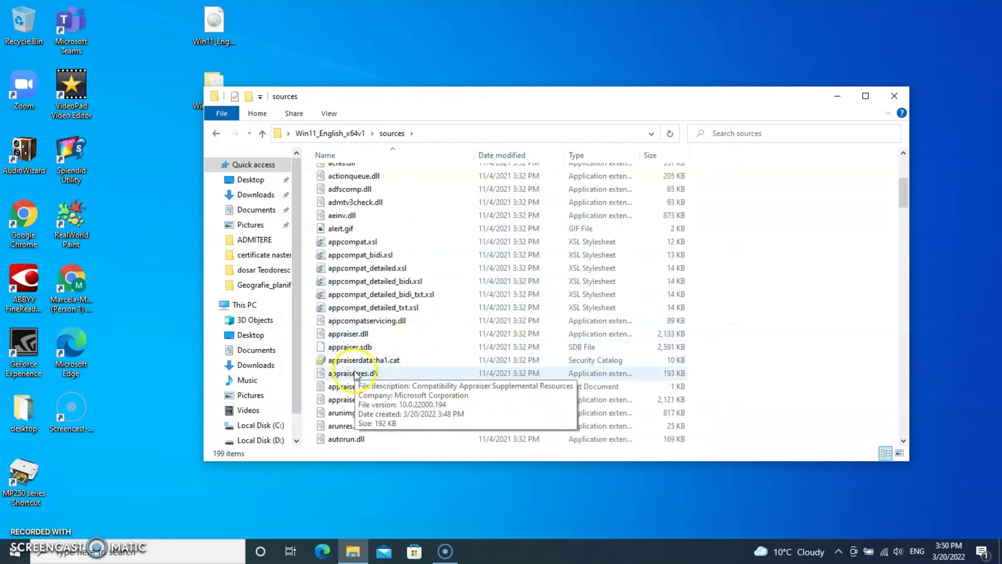
left_click(384, 374)
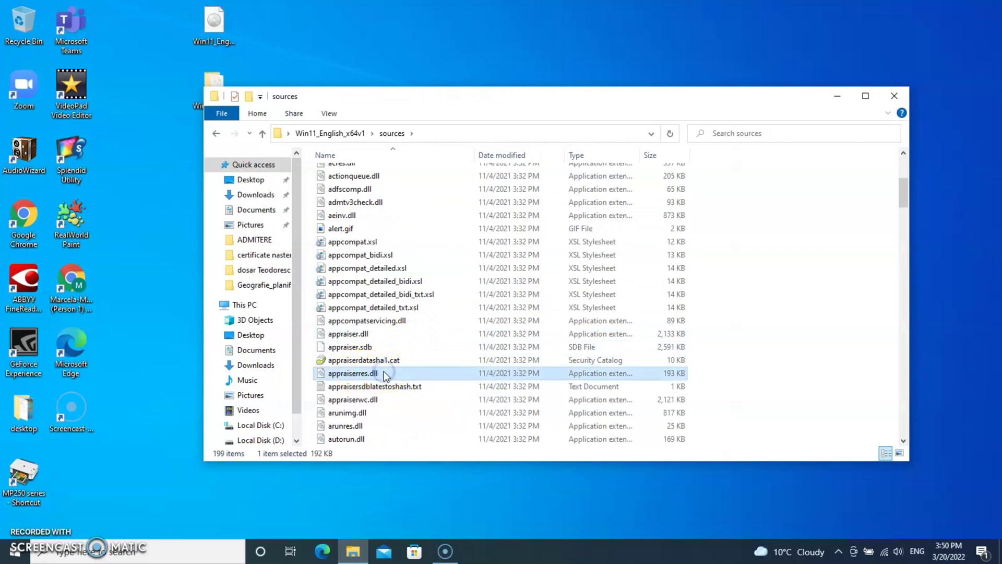
key("shift+Delete")
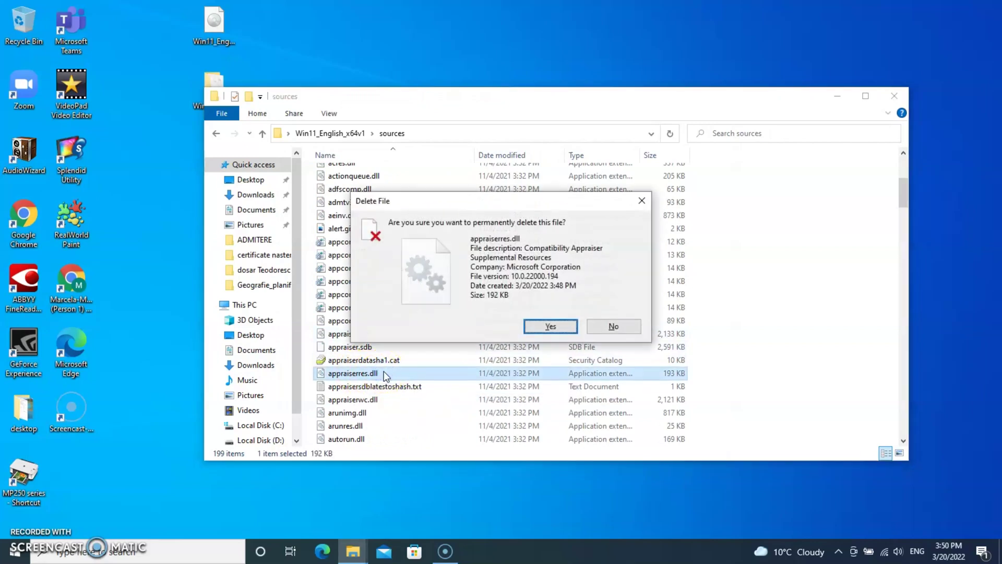
left_click(547, 327)
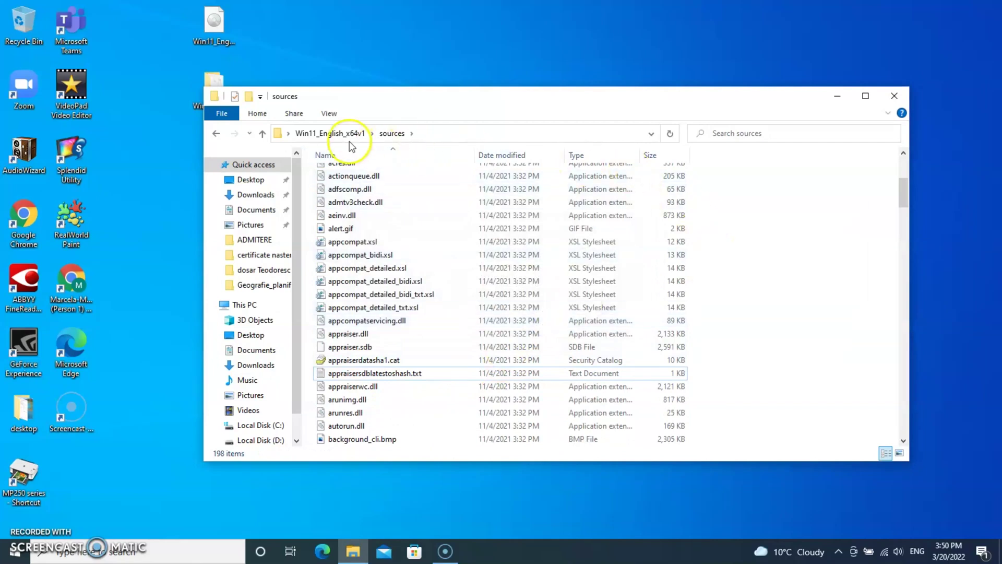
- Return to the Win11_English_x64v1 folder and relaunch setup.exe
left_click(329, 133)
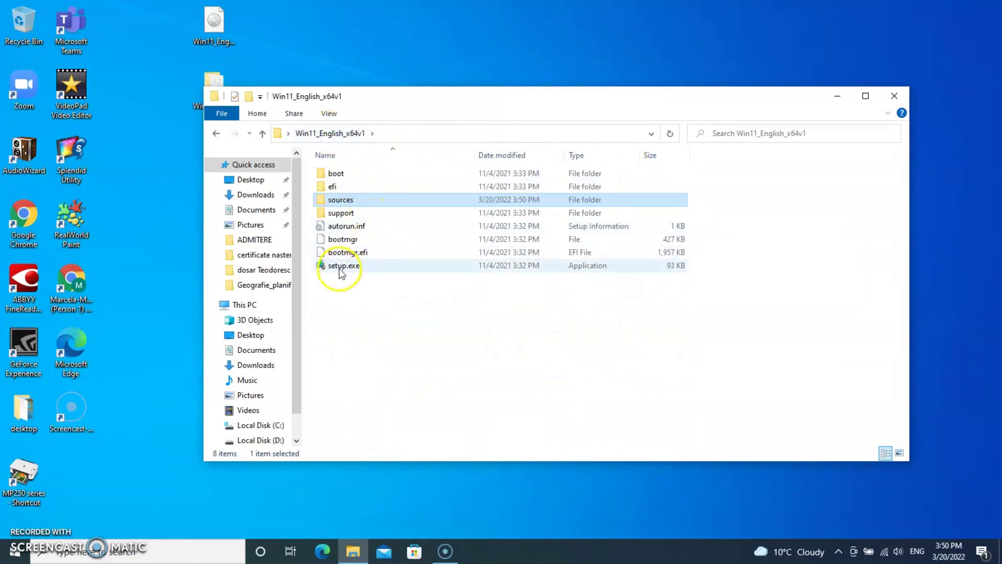
double_click(343, 265)
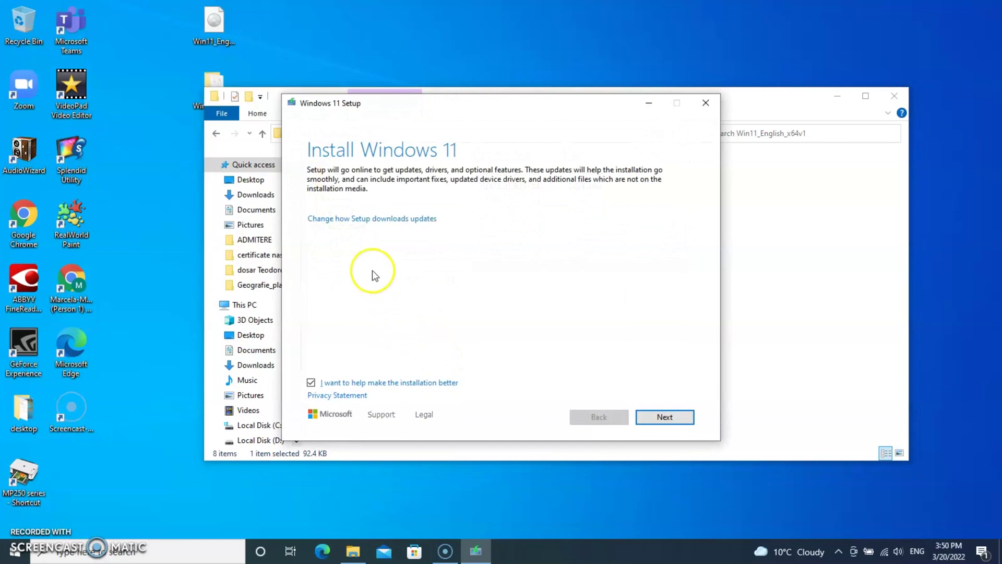
- Decline update downloads and data sharing, then continue past the updates step
left_click(378, 224)
left_click(312, 241)
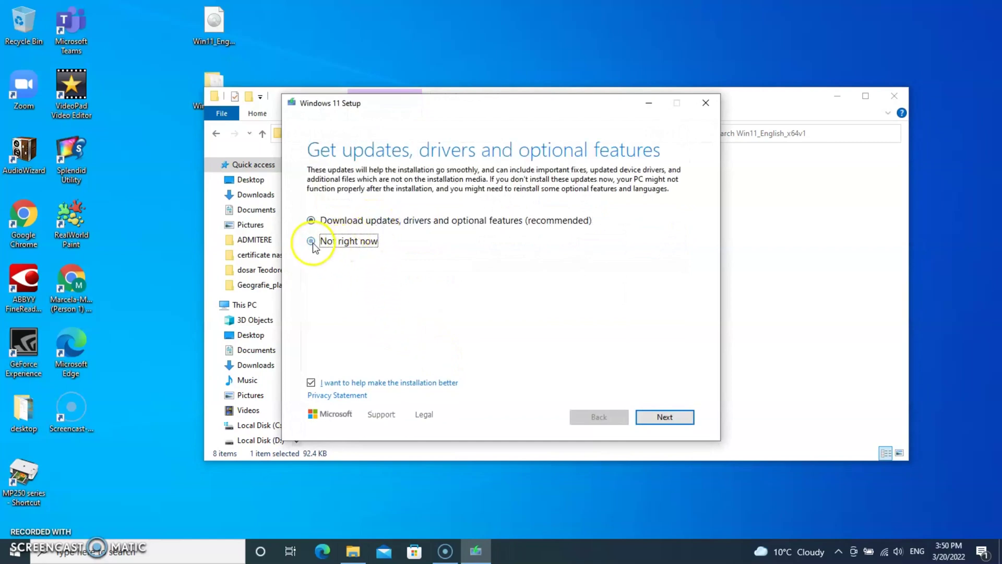
left_click(310, 383)
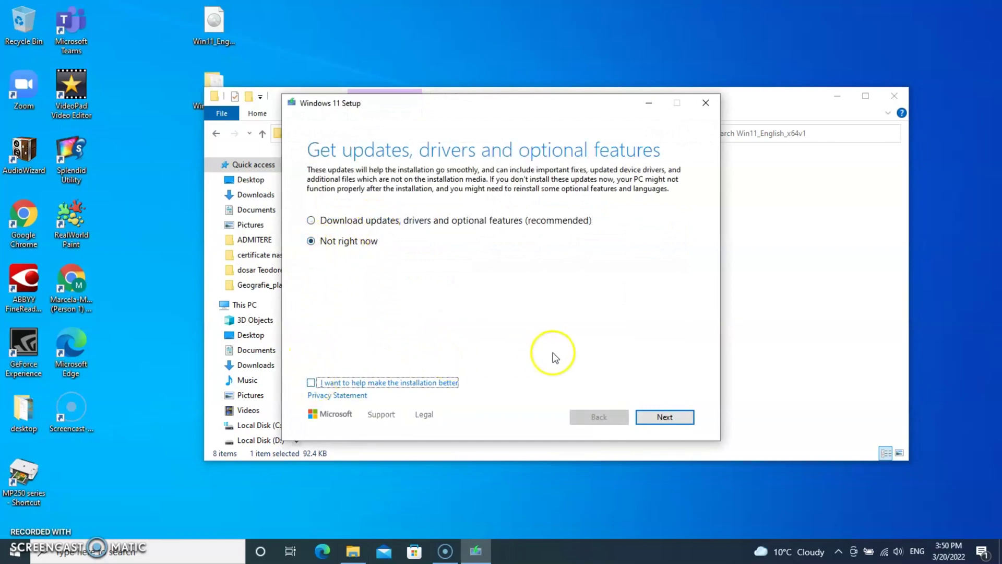
left_click(664, 417)
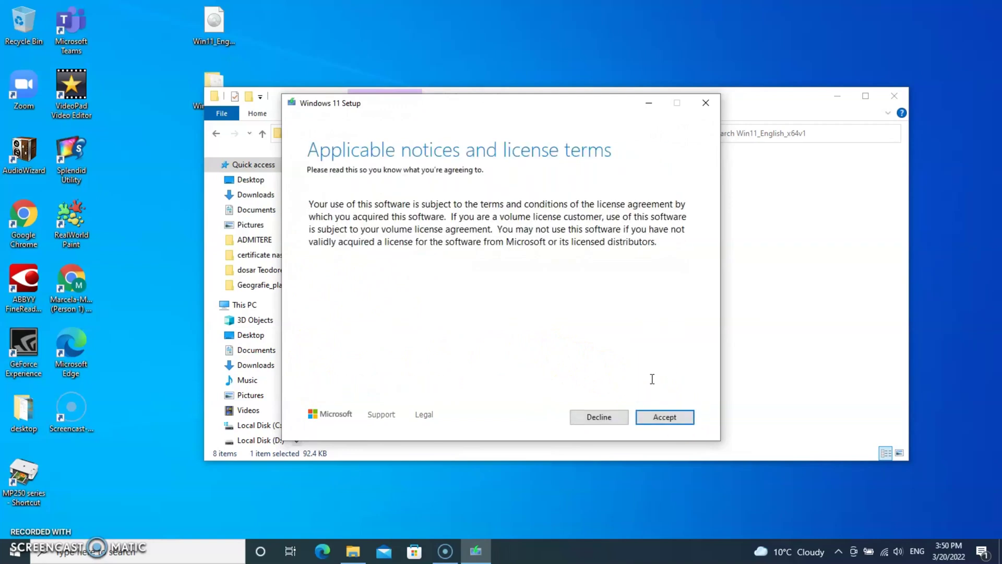
- Accept the license terms and begin installing Windows 11 Pro keeping files and apps
left_click(669, 417)
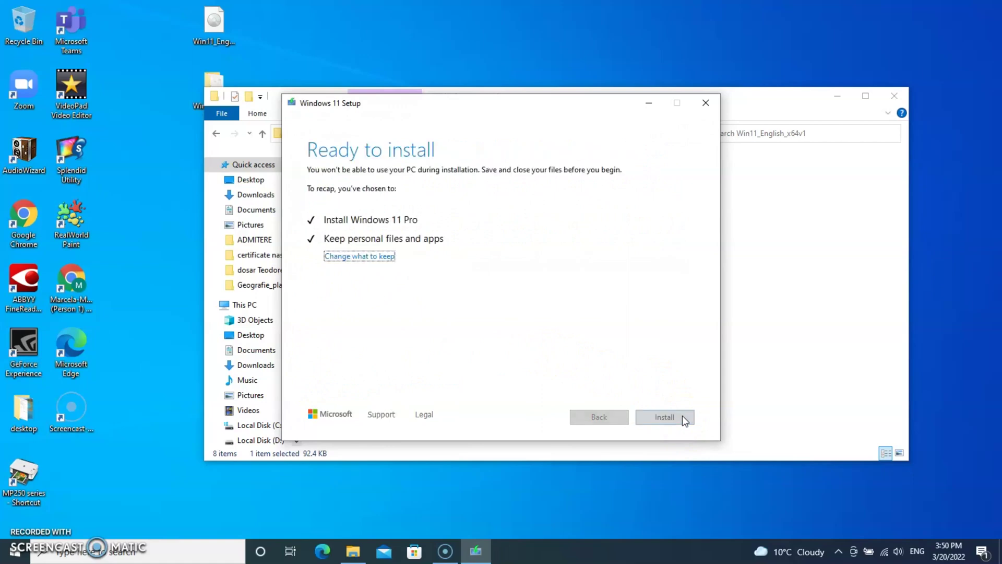
left_click(681, 416)
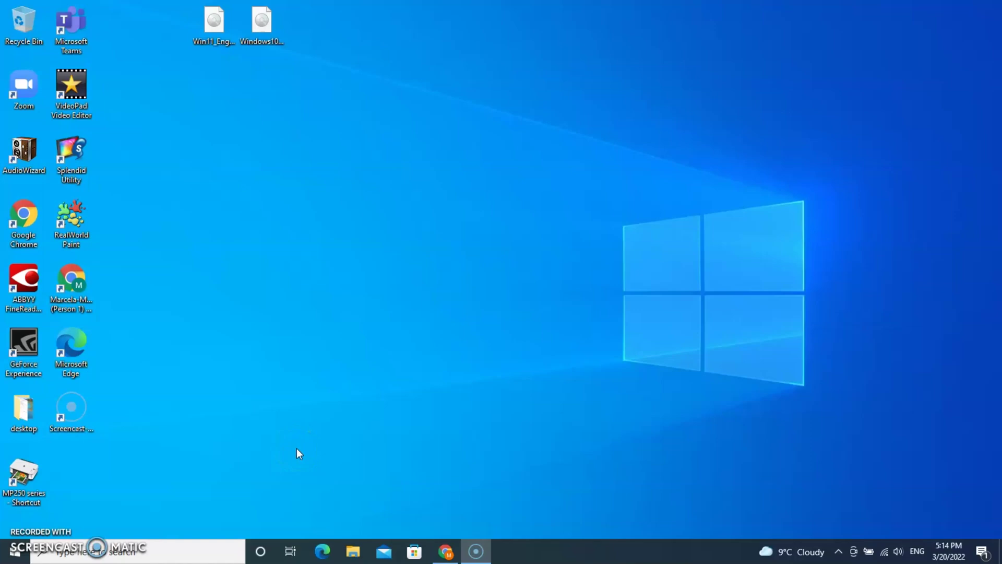
- Search the web in Edge for 'download windows 10 iso' from recent searches
left_click(323, 550)
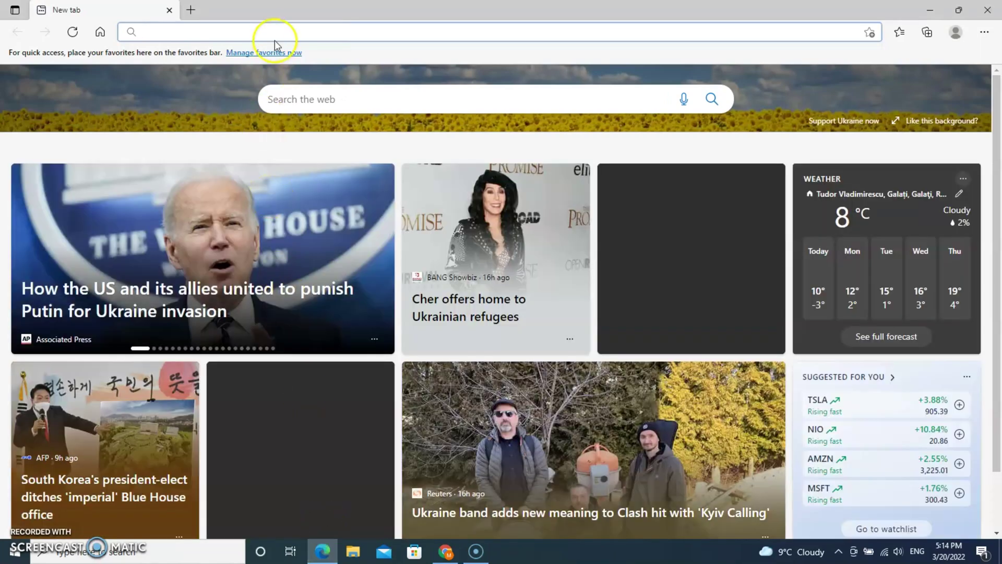
left_click(280, 32)
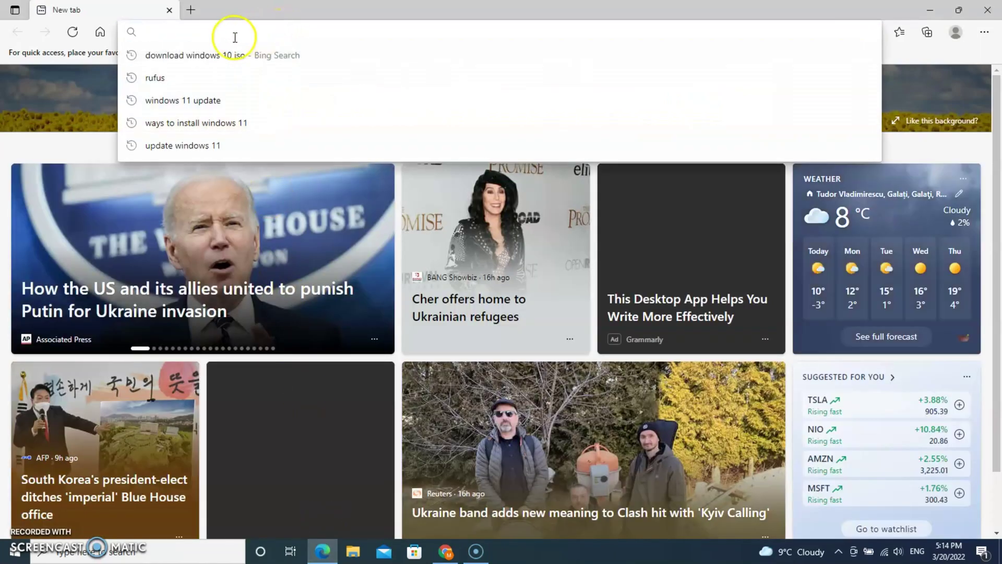
left_click(300, 55)
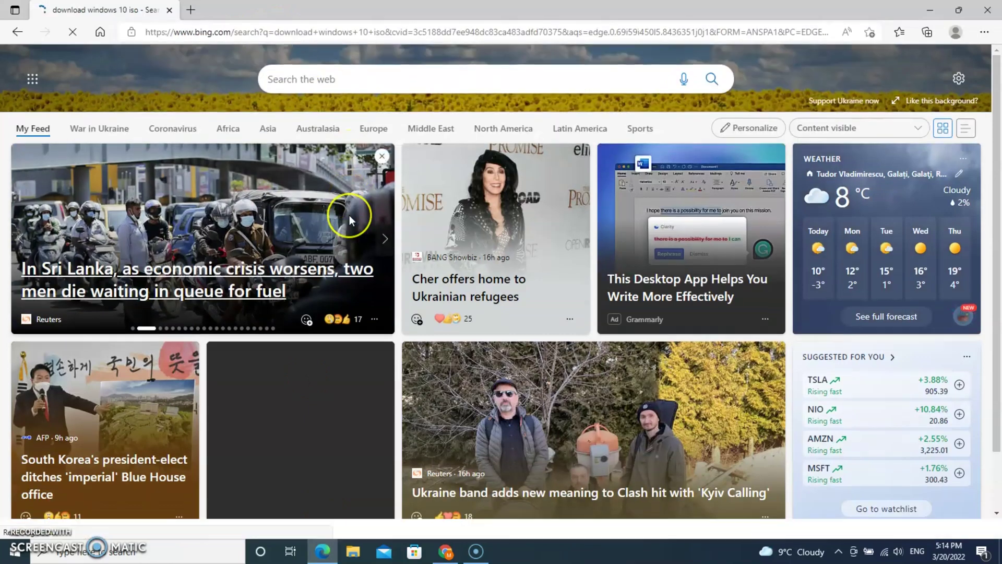
scroll(351, 220, "down", 4)
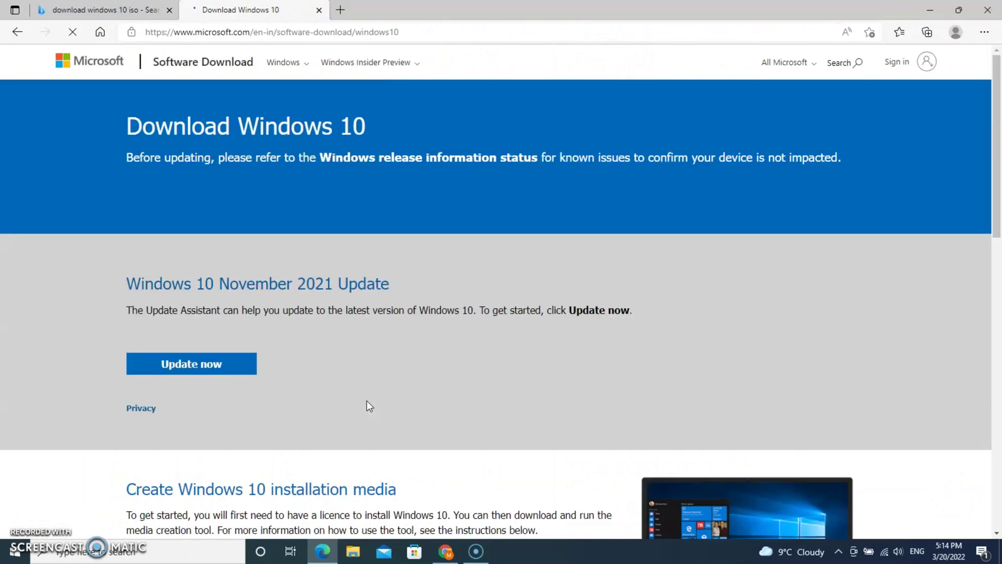
scroll(365, 378, "down", 3)
scroll(365, 381, "down", 1)
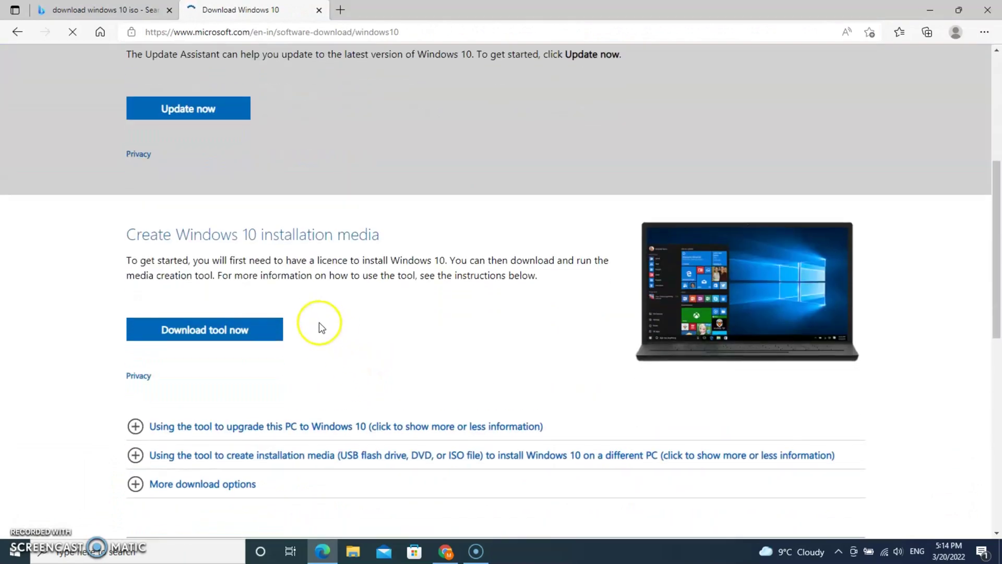
- Download the Windows 10 media creation tool from Microsoft's page
left_click(227, 329)
left_click(233, 329)
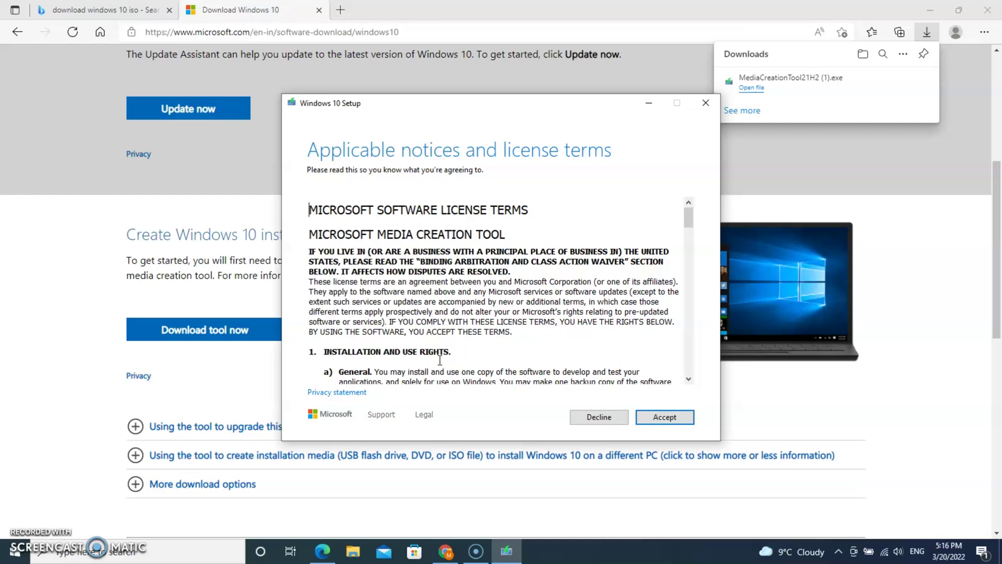
- Accept the terms and choose creating installation media with the recommended language, edition and architecture
left_click(670, 417)
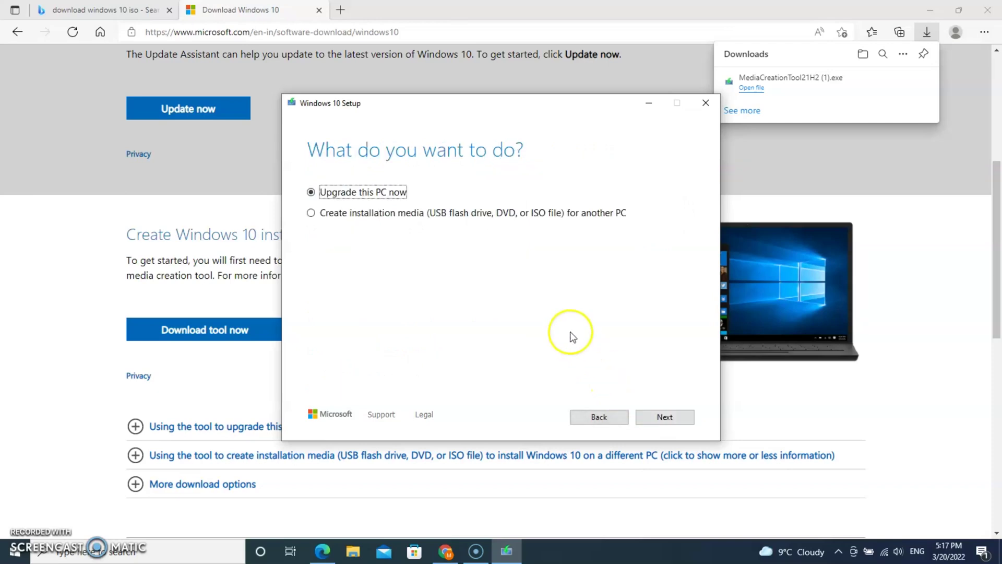
left_click(421, 217)
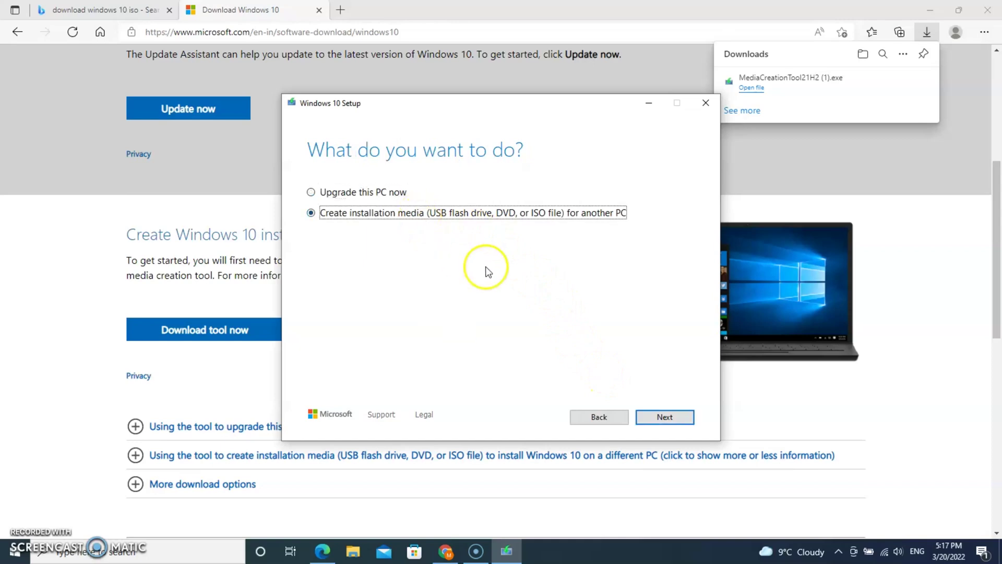
left_click(664, 417)
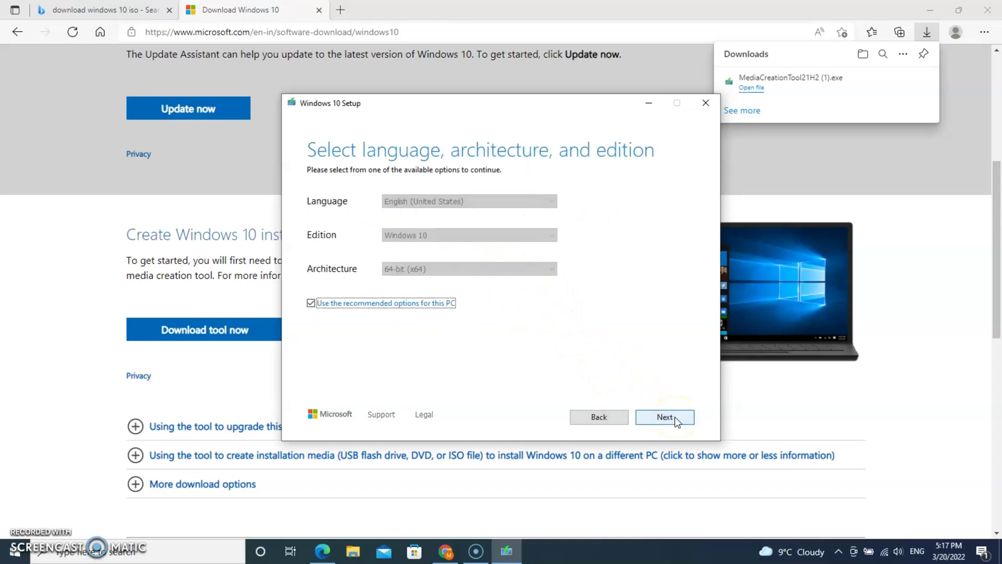
left_click(678, 418)
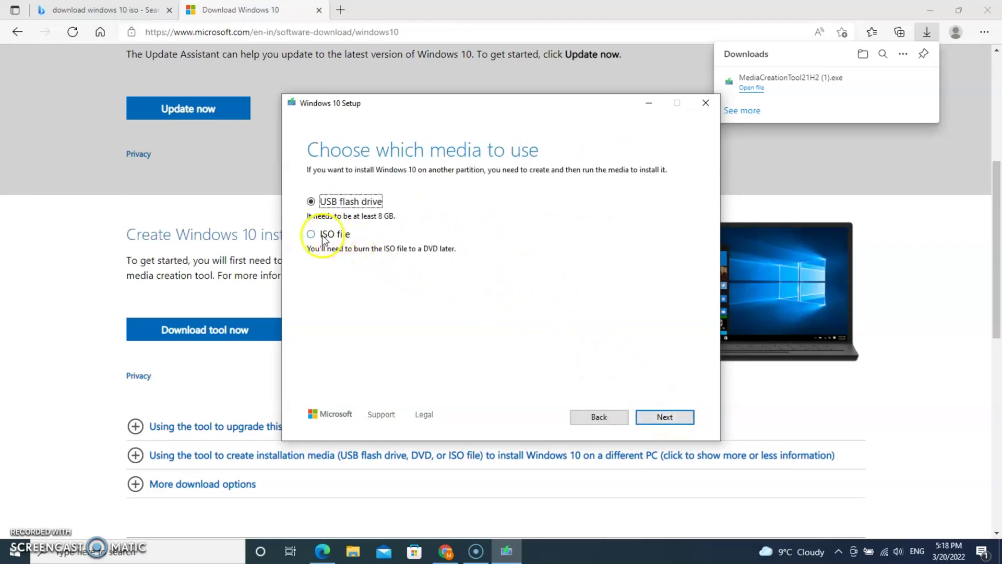
- Choose ISO file as the media and save it to the desktop
left_click(330, 234)
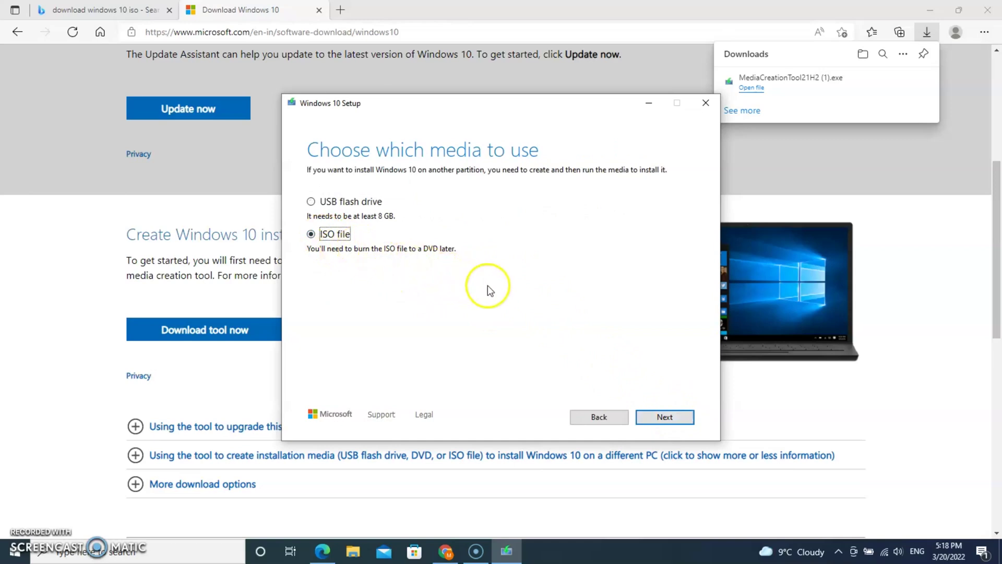
left_click(665, 417)
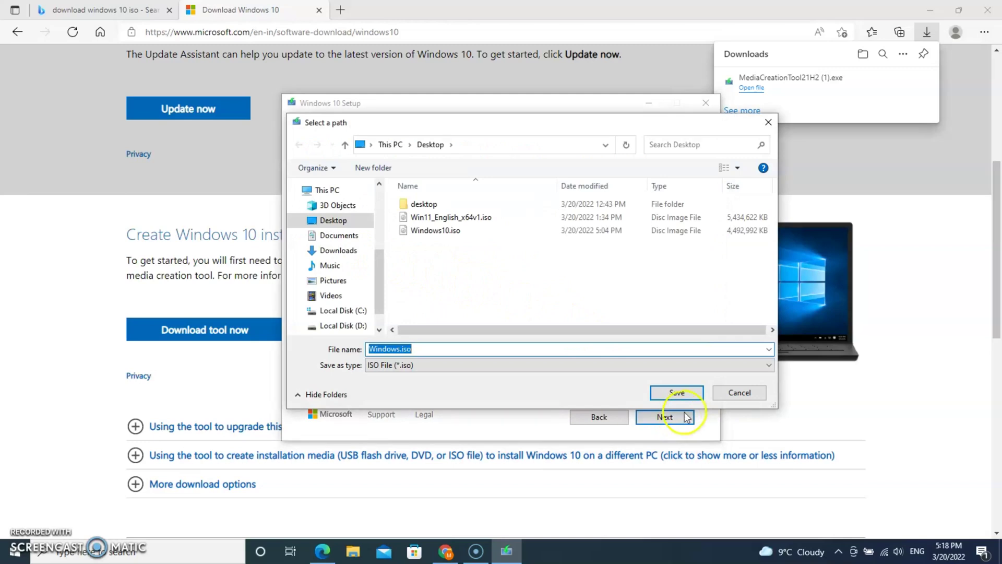
left_click(677, 392)
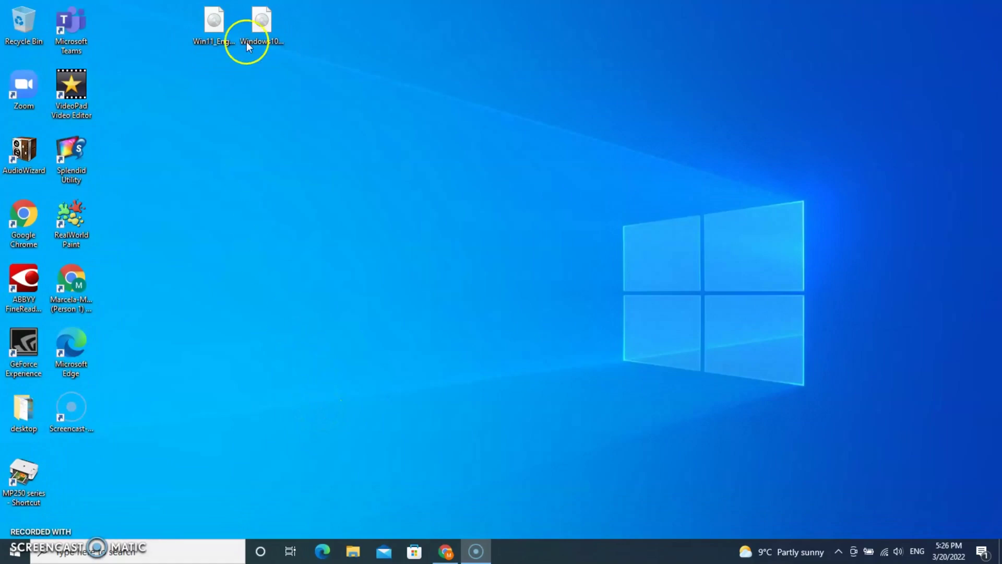
- Extract Windows10.iso and the Windows 11 ISO each into its own folder via WinRAR
double_click(264, 25)
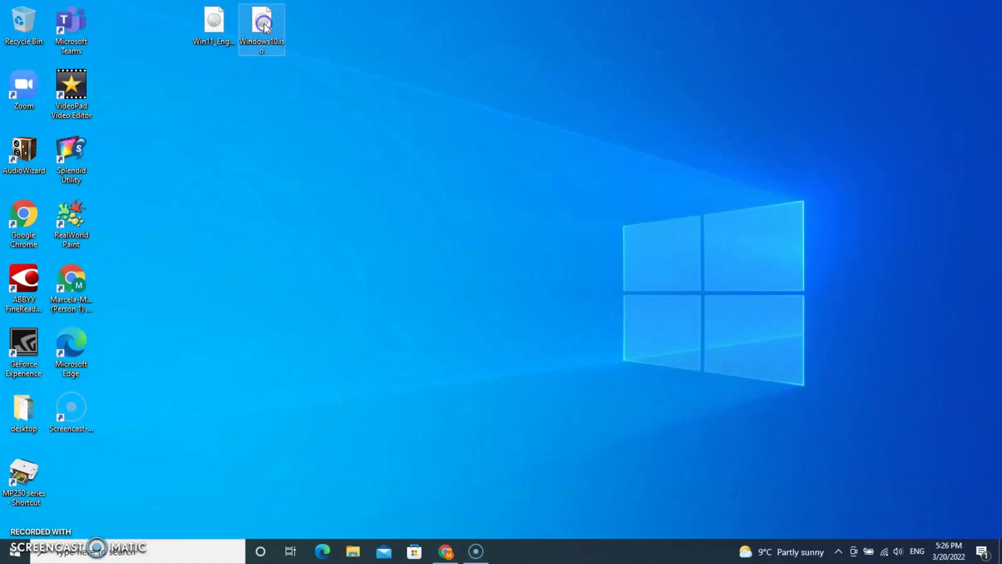
right_click(265, 27)
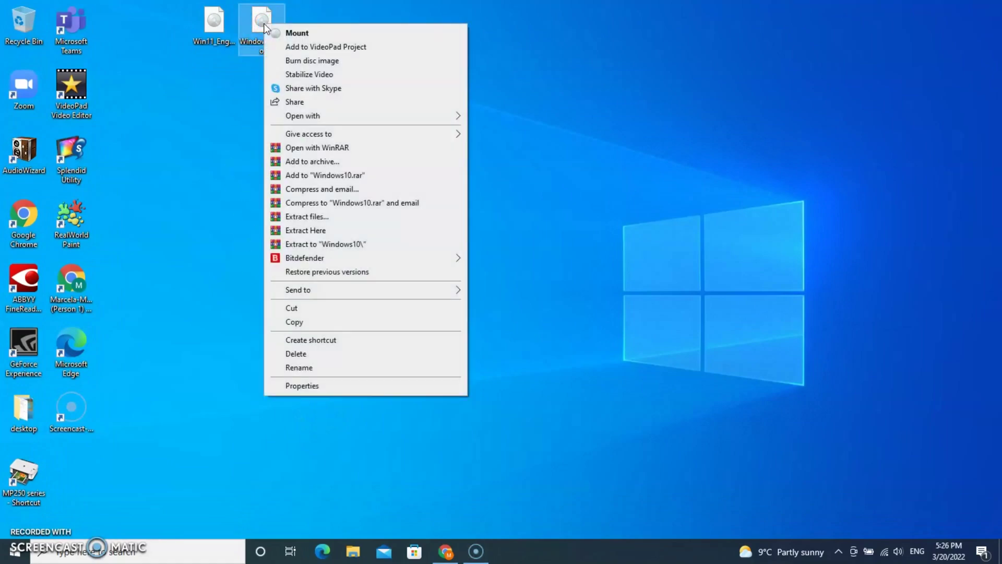
left_click(357, 244)
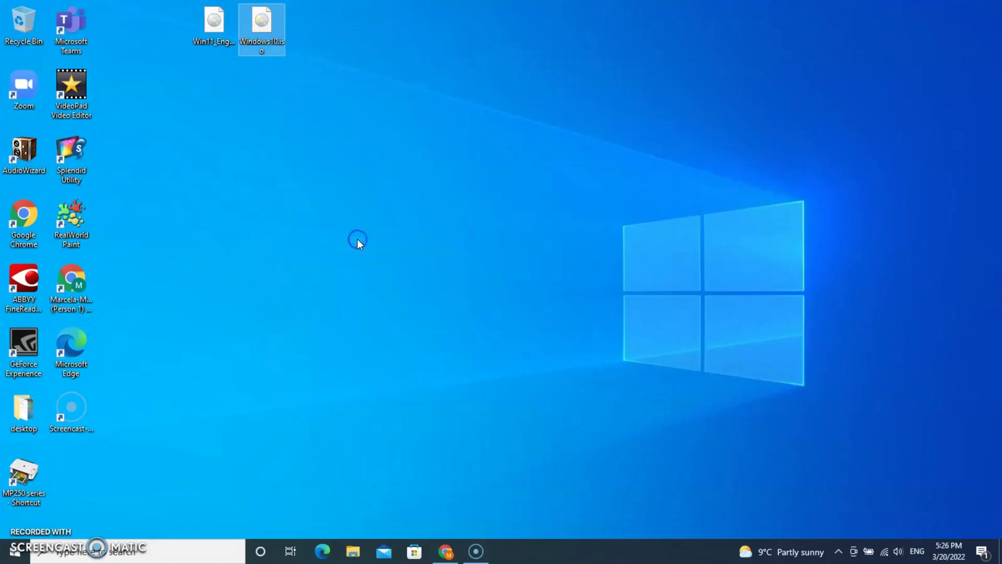
left_click(216, 24)
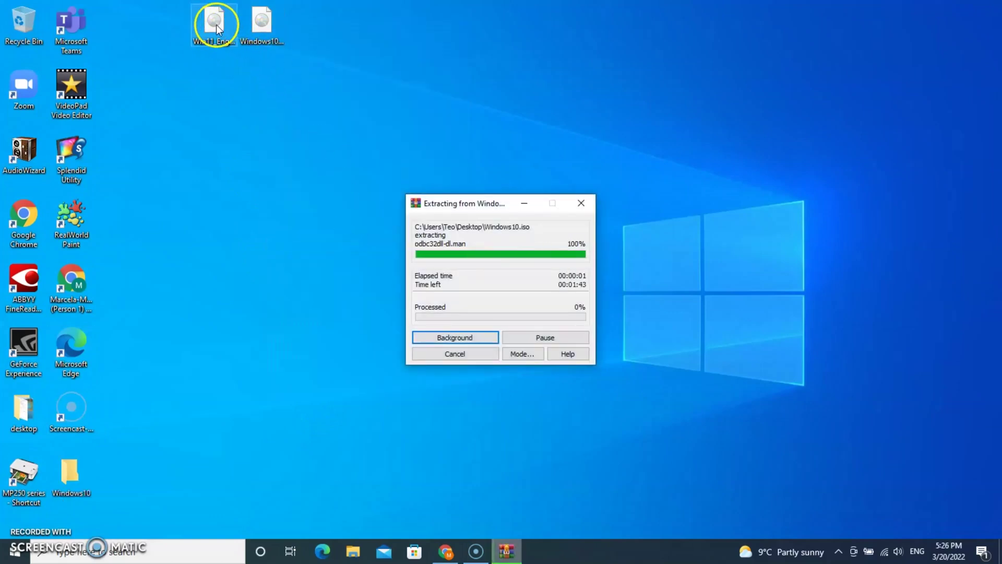
right_click(216, 25)
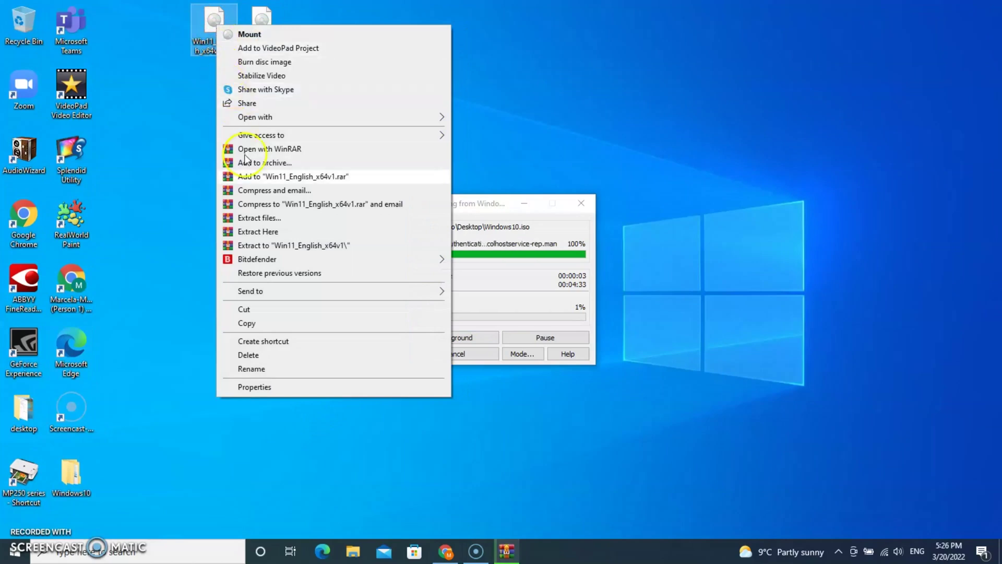
left_click(310, 246)
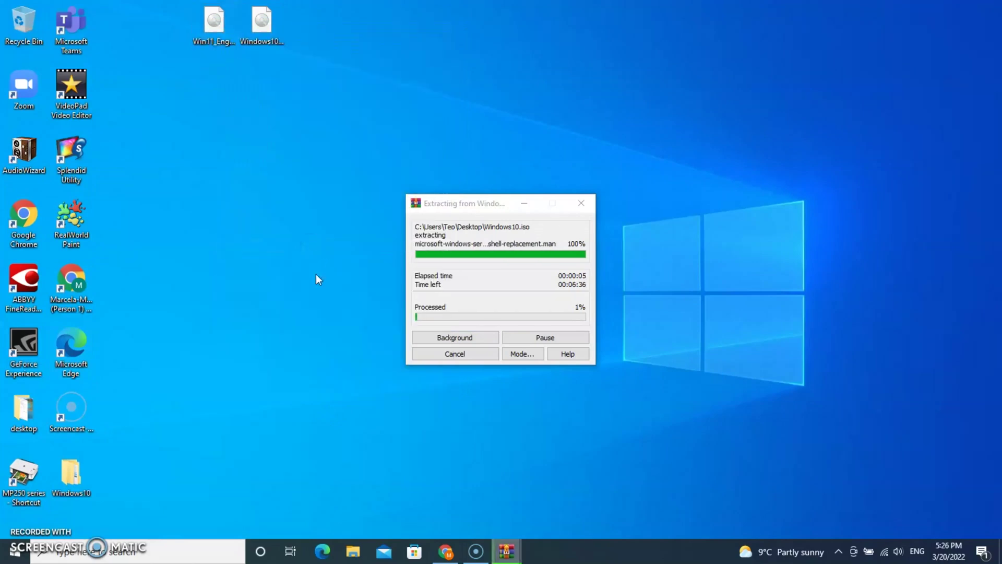
- Arrange the Windows10 and Win11 folders side by side on the desktop and open Windows10
left_click_drag(477, 204, 259, 204)
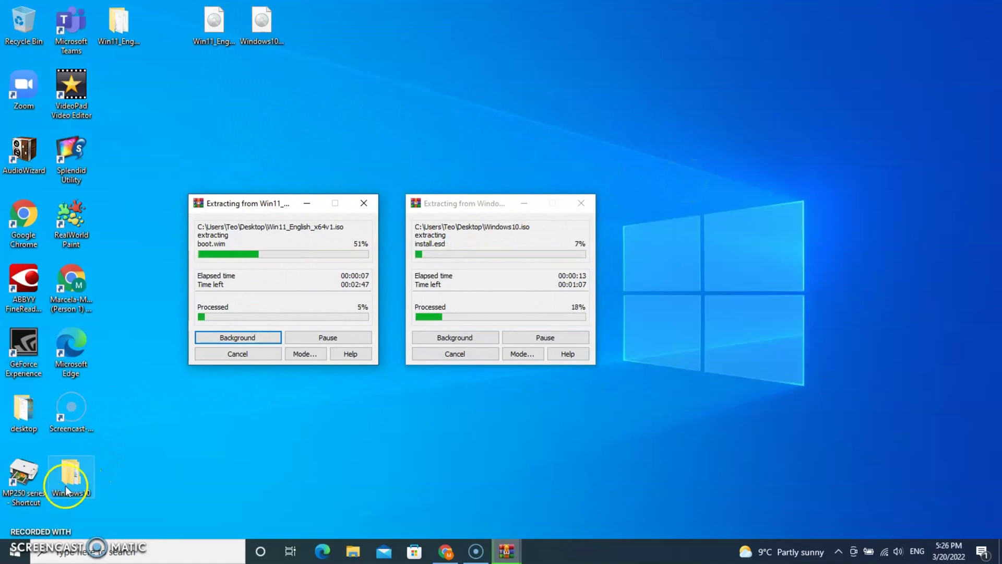
left_click_drag(69, 476, 265, 103)
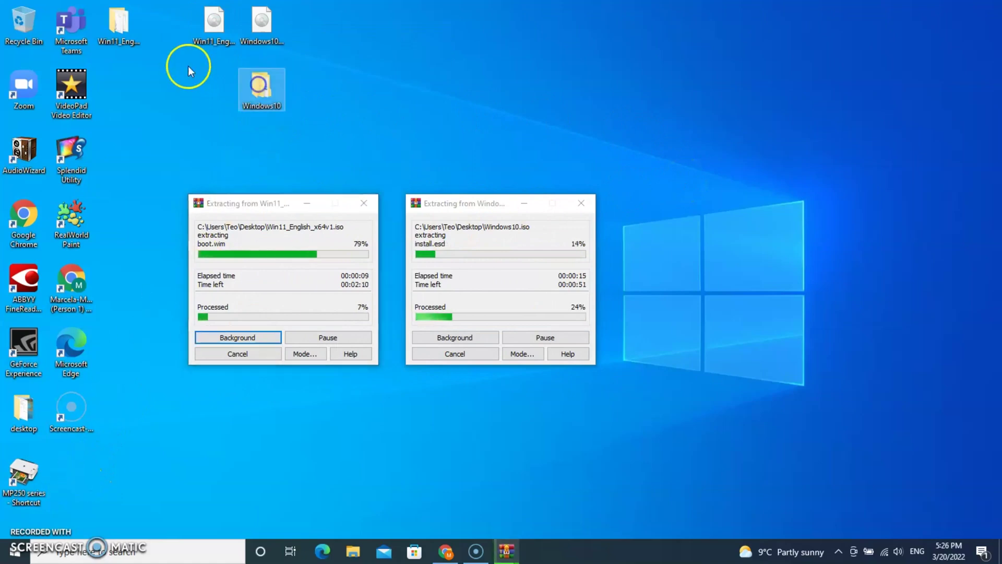
left_click_drag(118, 28, 211, 90)
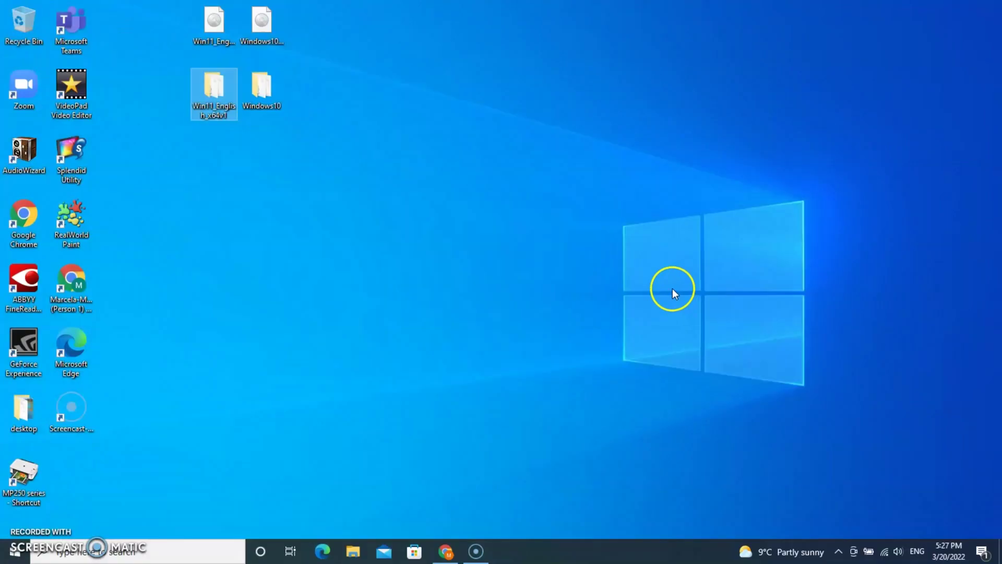
double_click(258, 86)
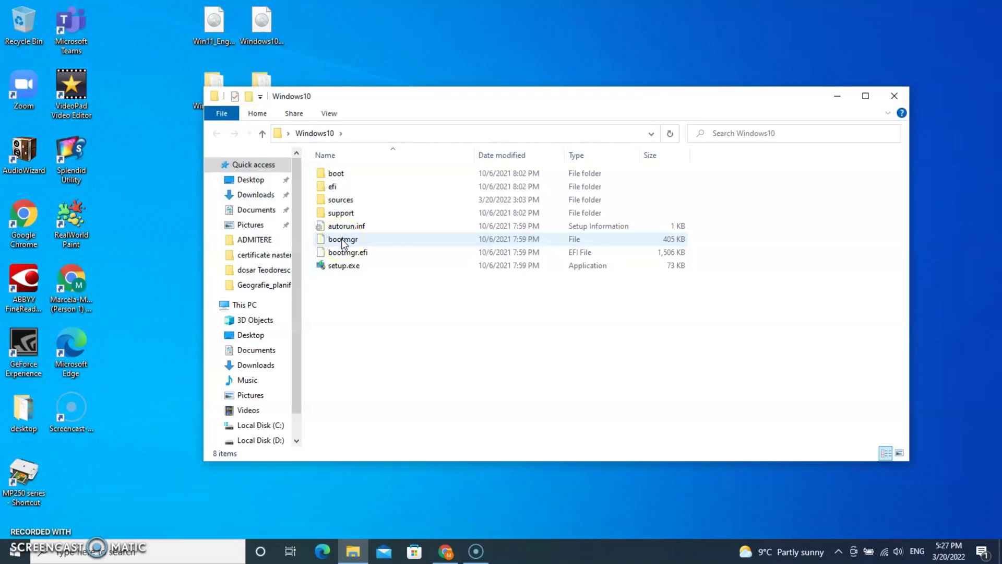
- Permanently delete install.esd from Windows10\sources and move the window aside
double_click(340, 200)
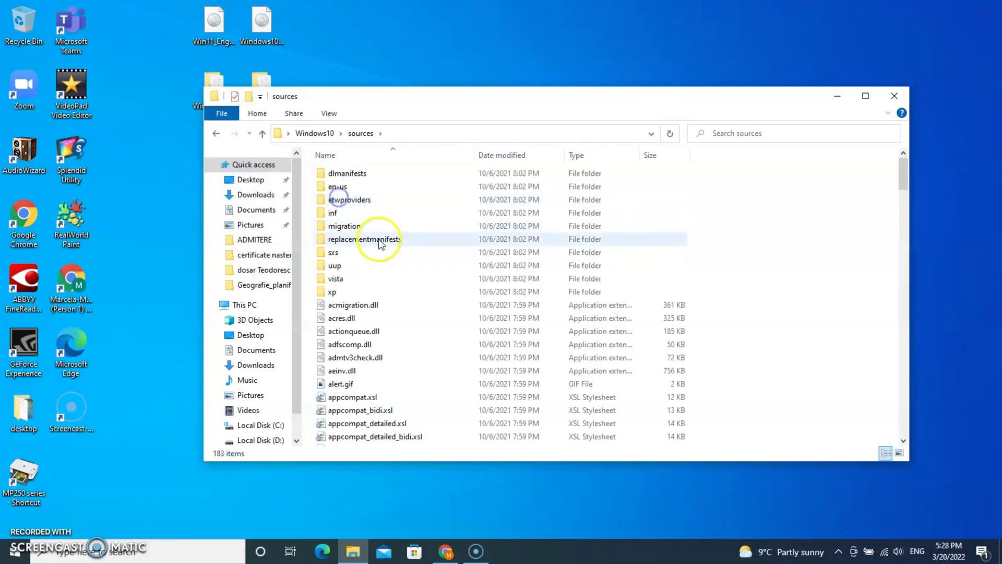
scroll(422, 286, "down", 5)
scroll(423, 286, "down", 3)
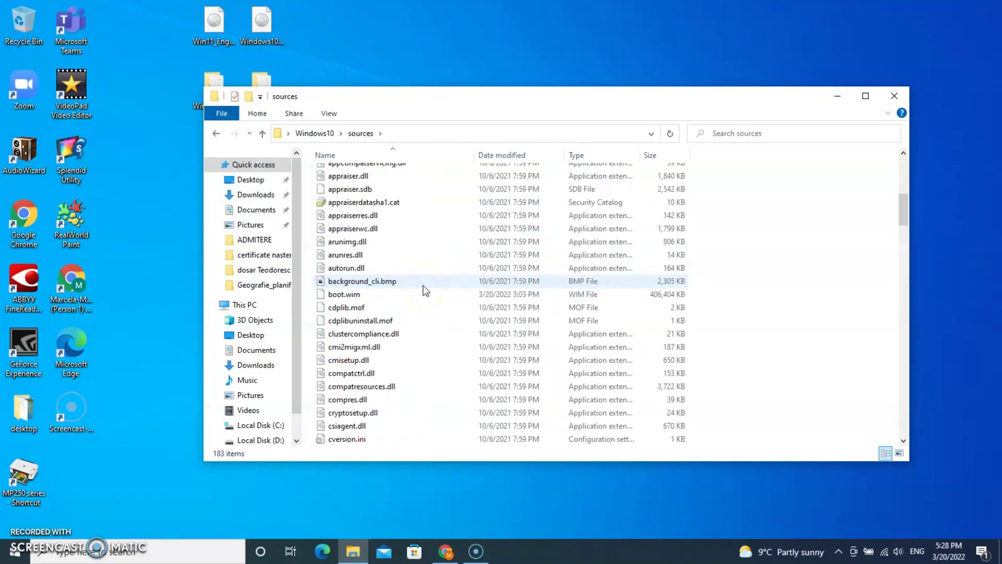
scroll(423, 286, "down", 3)
scroll(423, 286, "down", 2)
scroll(422, 285, "down", 2)
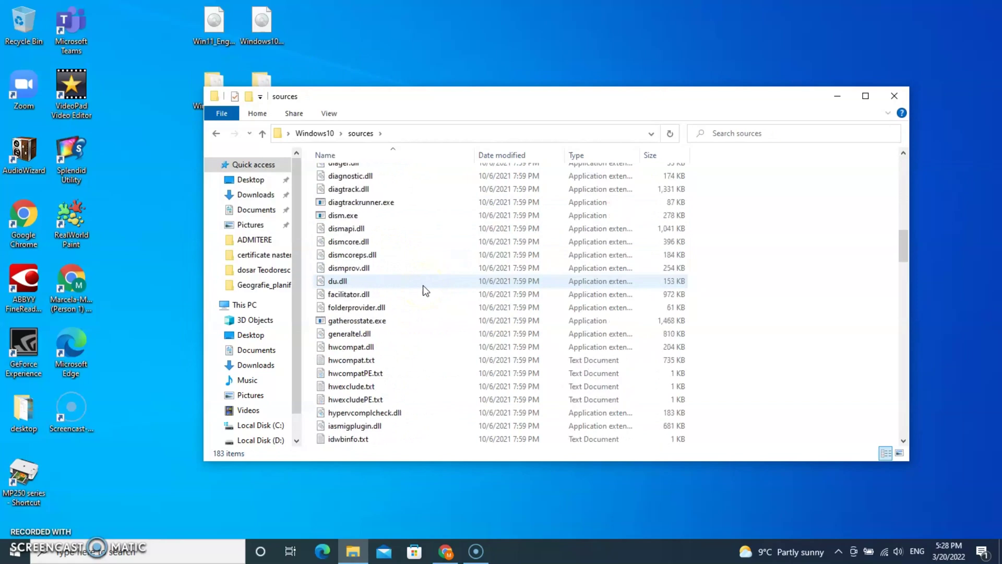
scroll(423, 285, "down", 3)
scroll(422, 286, "down", 3)
scroll(422, 285, "down", 3)
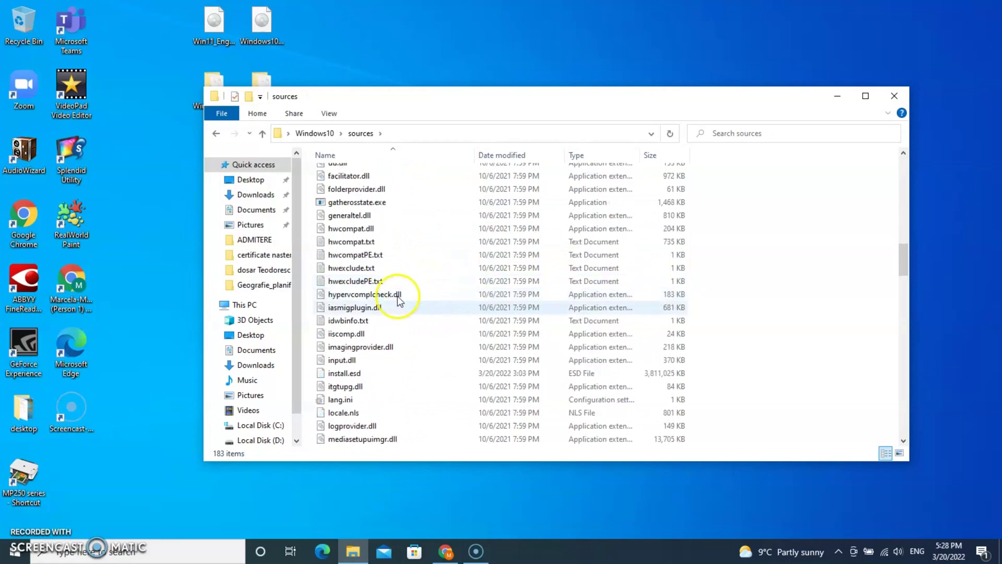
left_click(370, 372)
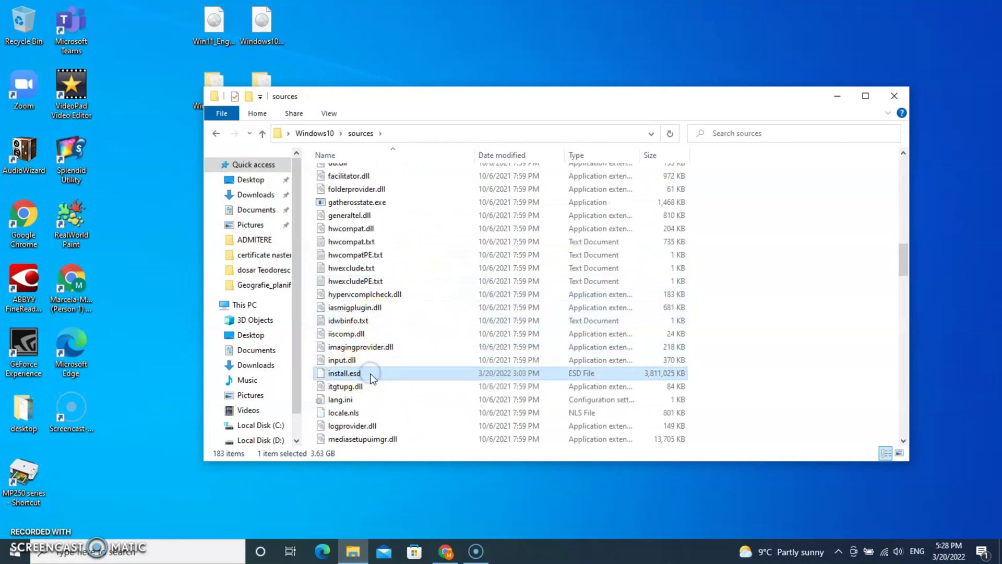
mouse_move(345, 373)
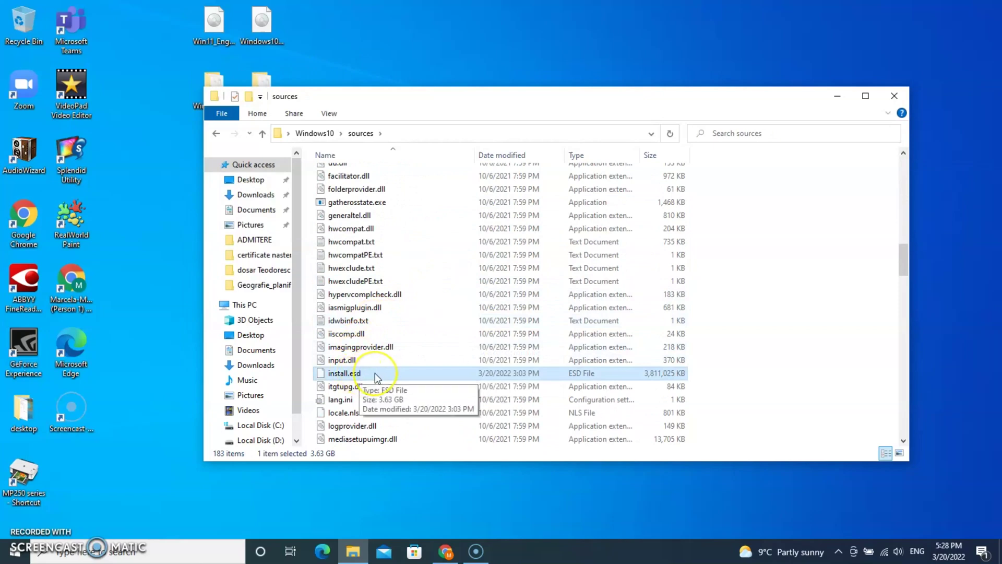
key("shift+Delete")
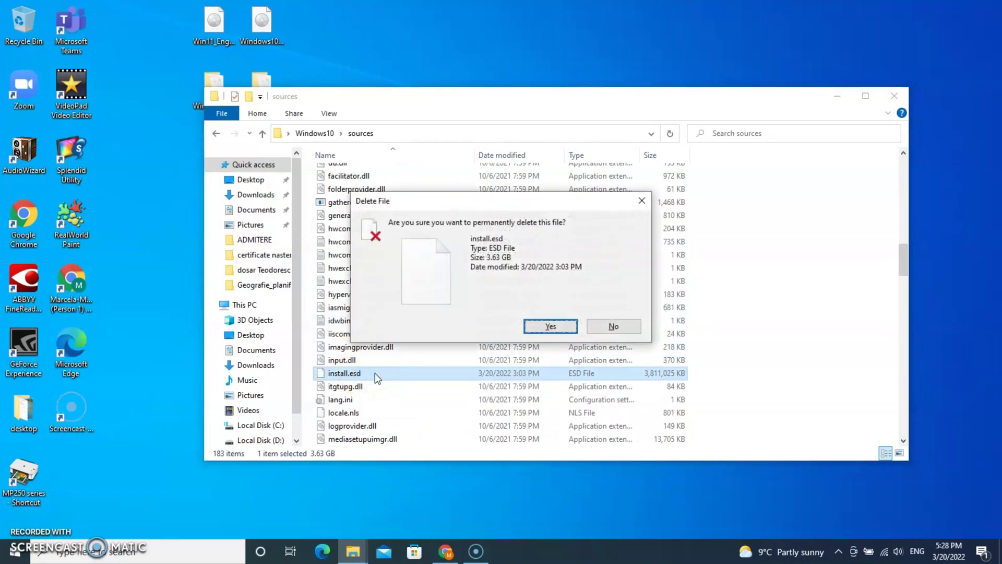
left_click(550, 326)
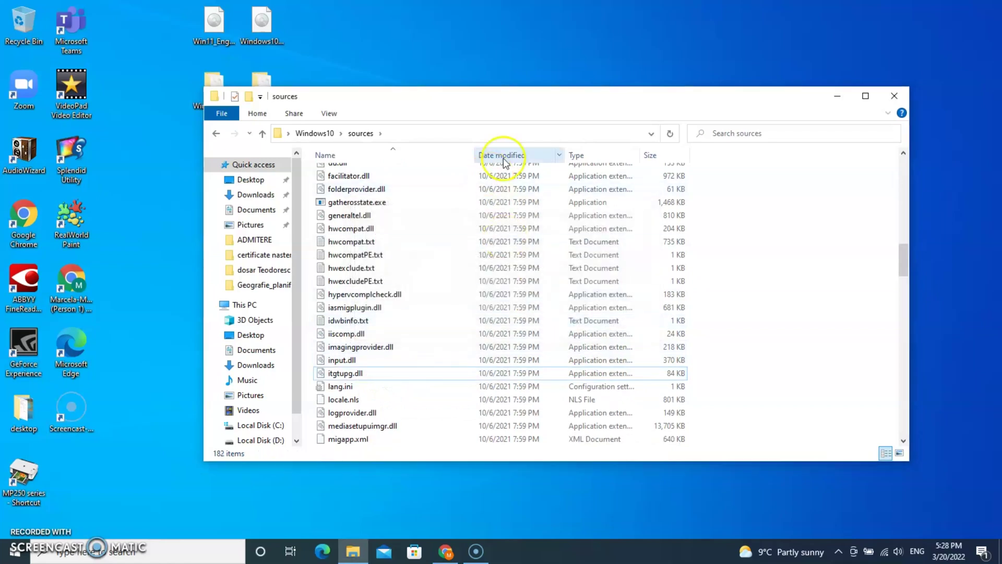
left_click(834, 95)
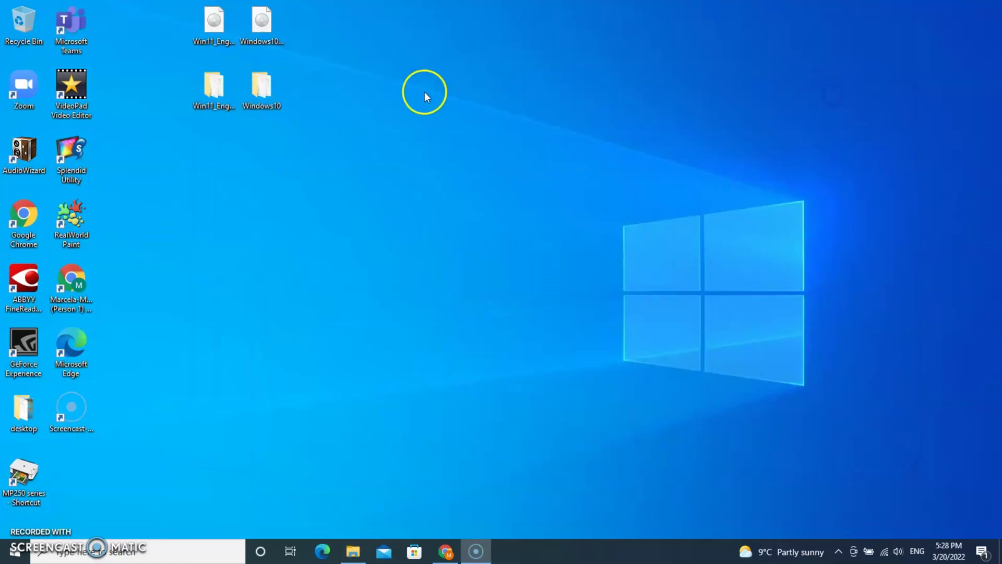
- Copy install.wim from the Win11_English_x64v1 sources folder
double_click(213, 92)
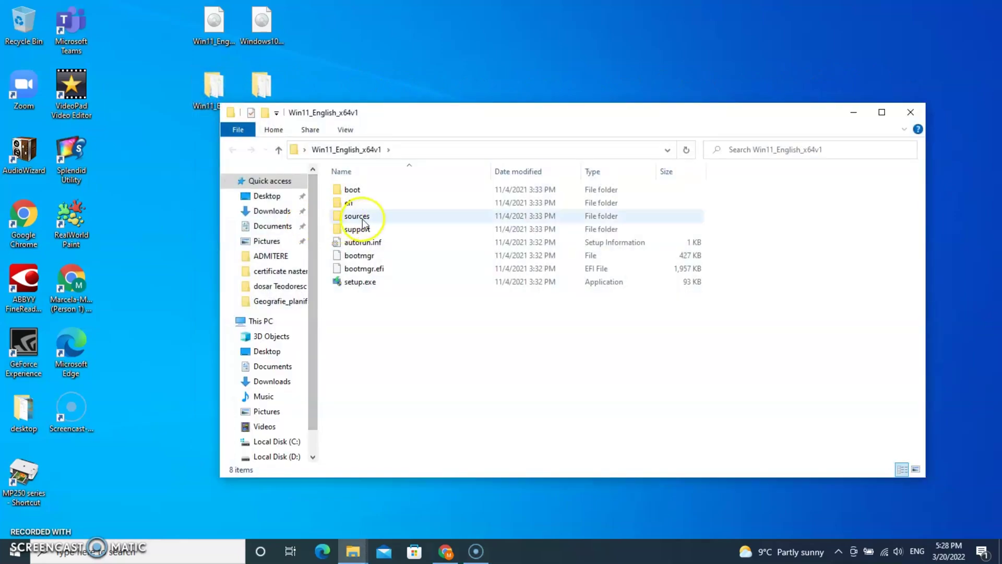
double_click(355, 215)
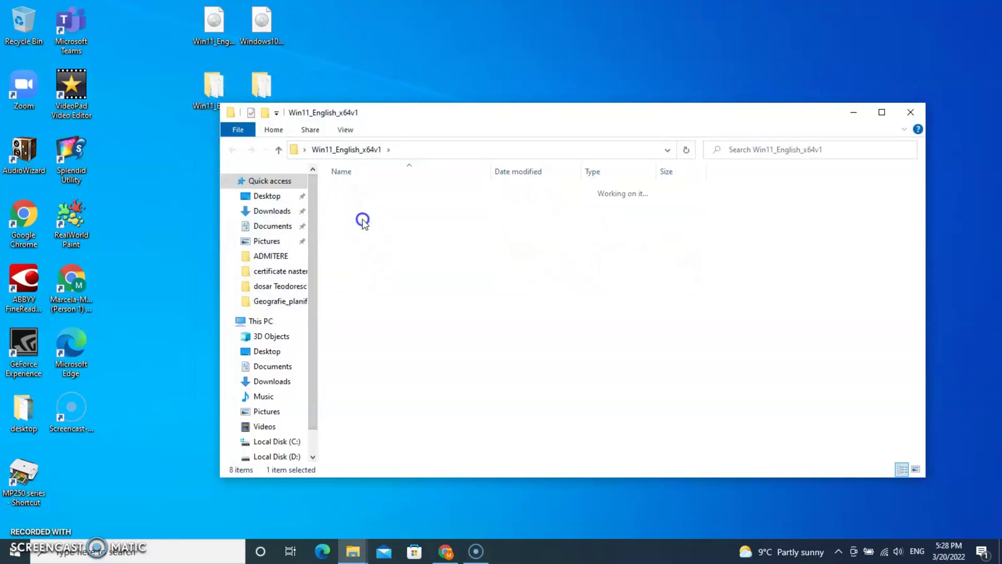
scroll(384, 276, "down", 3)
scroll(384, 276, "down", 4)
scroll(397, 279, "down", 4)
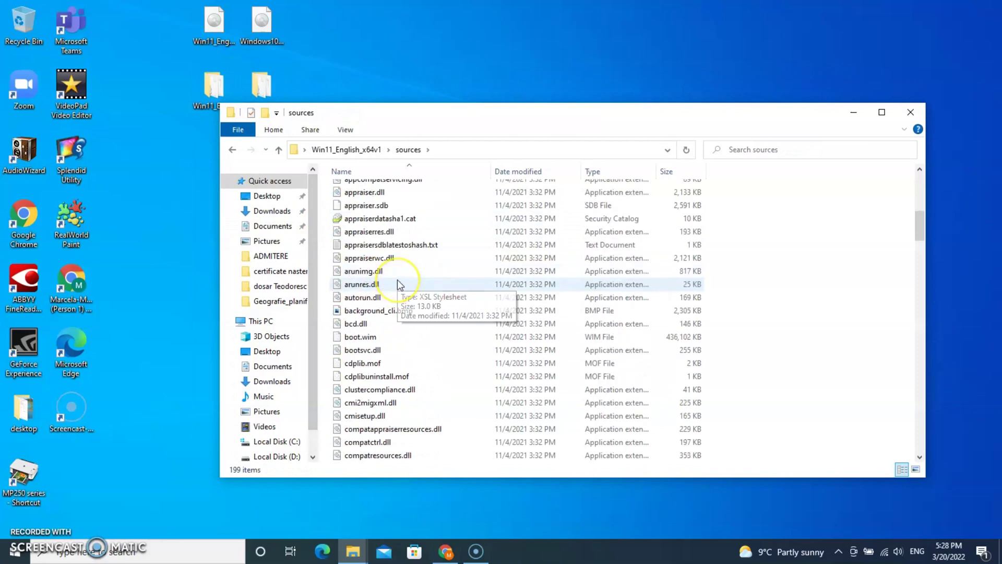
scroll(397, 279, "down", 4)
scroll(397, 279, "down", 3)
scroll(397, 280, "down", 3)
scroll(398, 279, "down", 3)
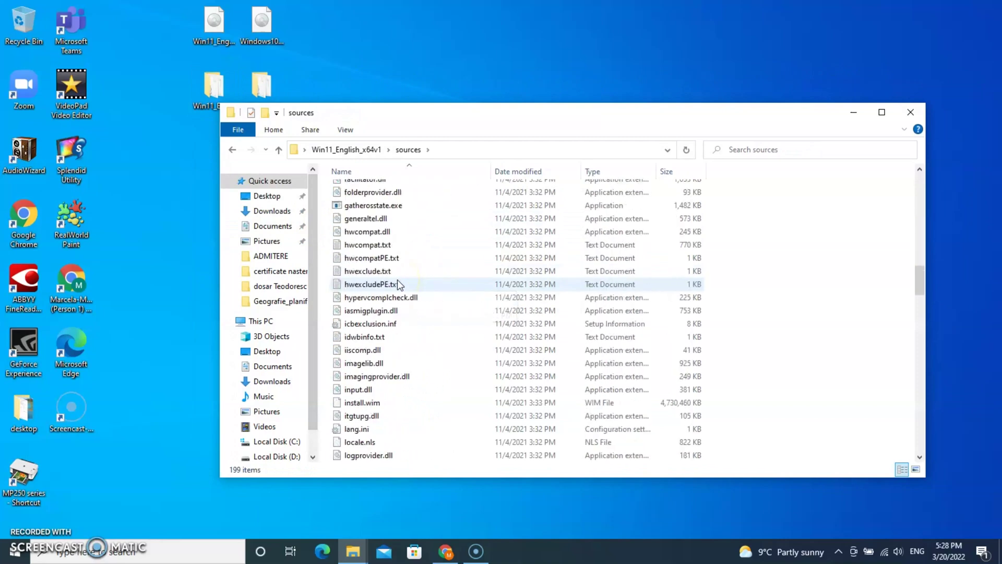
scroll(397, 279, "down", 3)
scroll(397, 280, "down", 2)
left_click(388, 364)
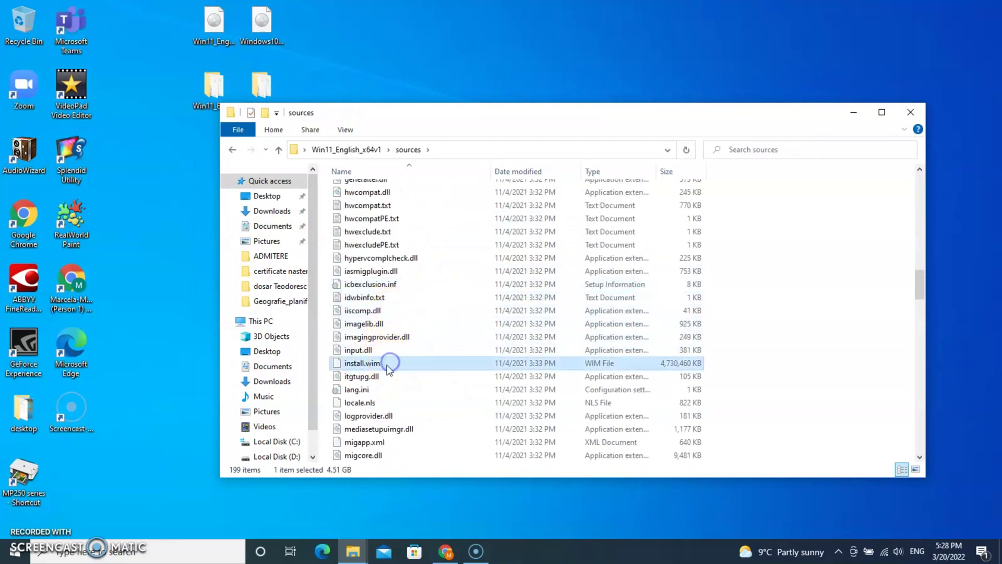
double_click(394, 362)
right_click(394, 361)
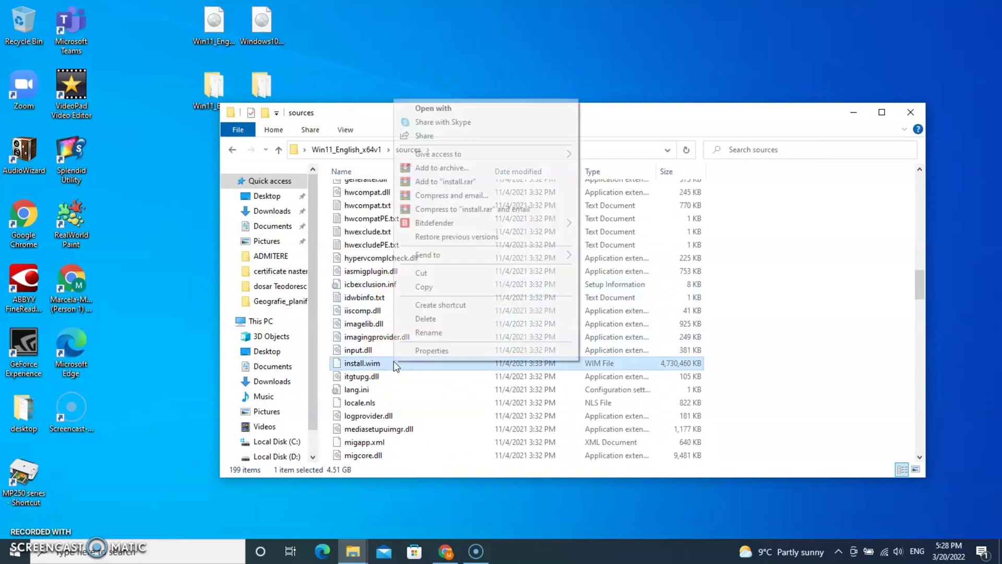
left_click(427, 293)
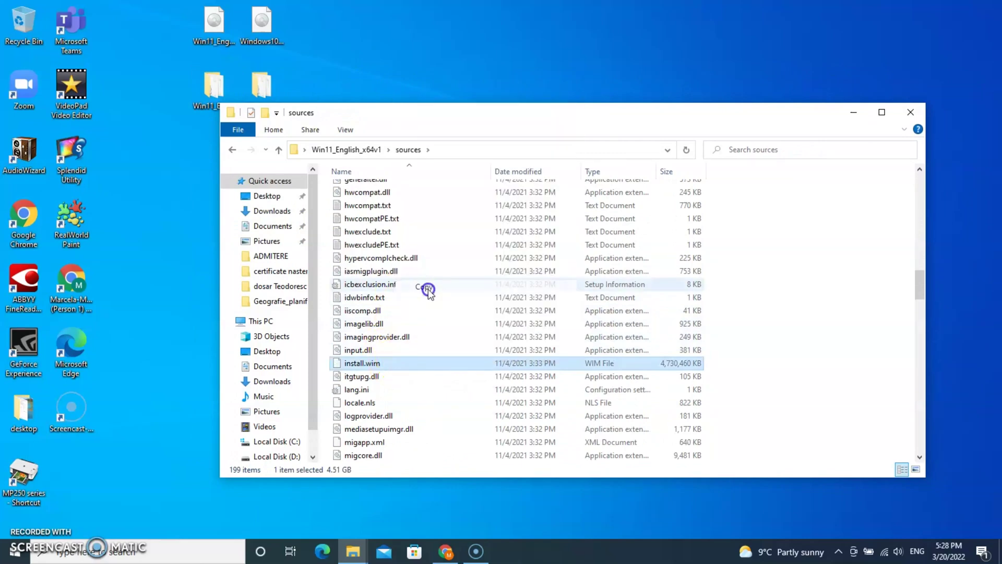
- Bring the Windows10 sources folder window back to the front
left_click(352, 551)
left_click(374, 511)
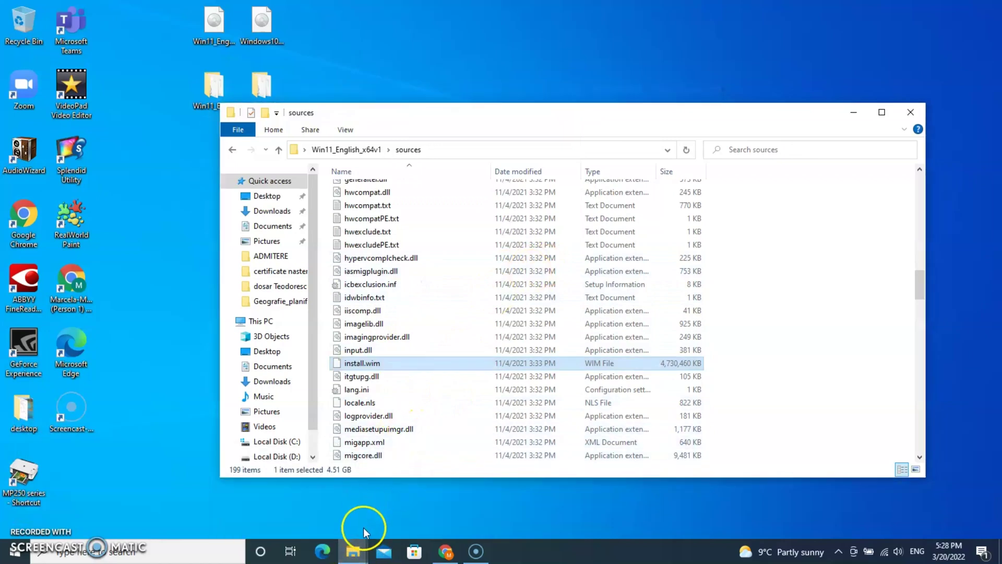
left_click(420, 502)
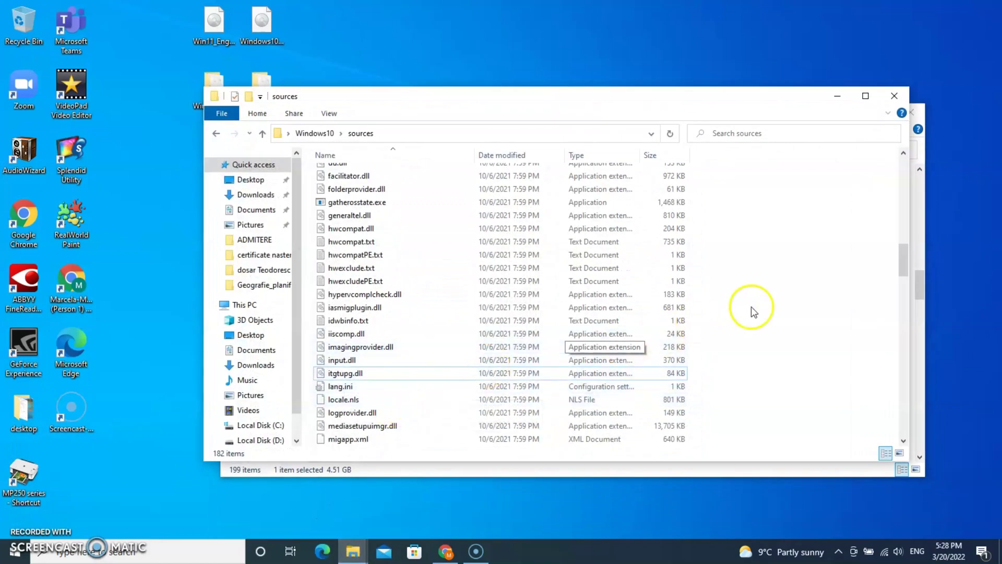
- Paste the Windows 11 install.wim into Windows10\sources and watch the copy finish
right_click(831, 290)
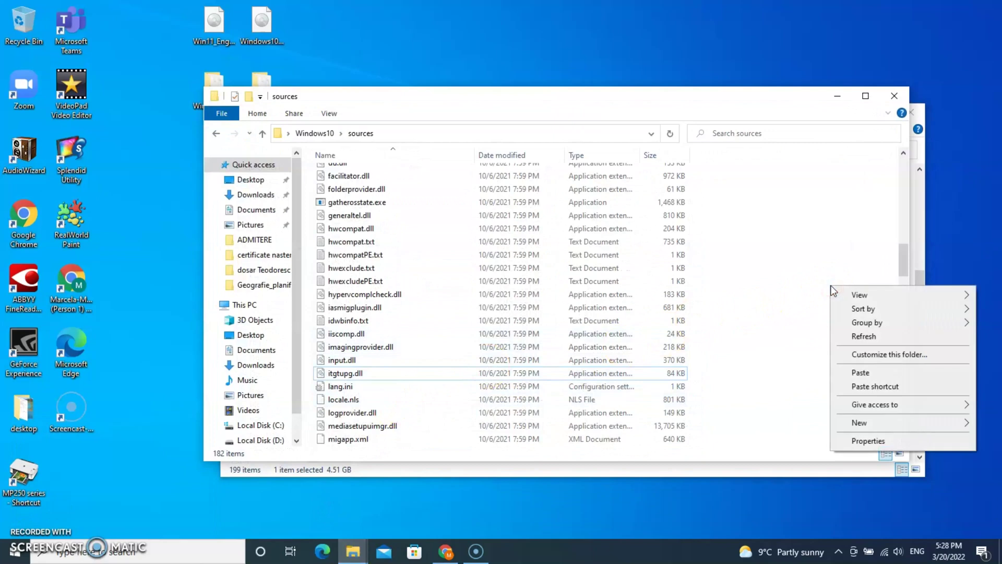
left_click(861, 372)
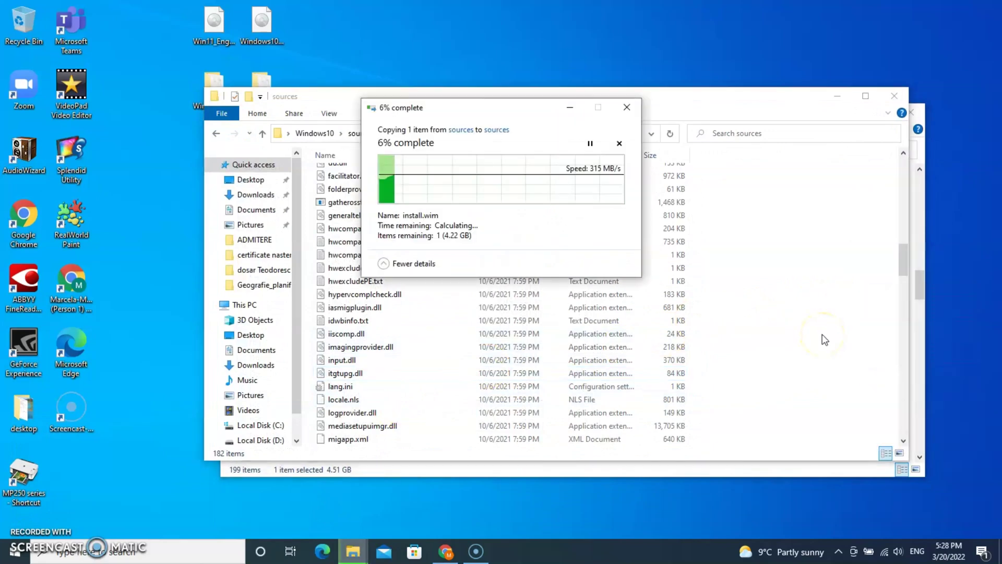
left_click(902, 109)
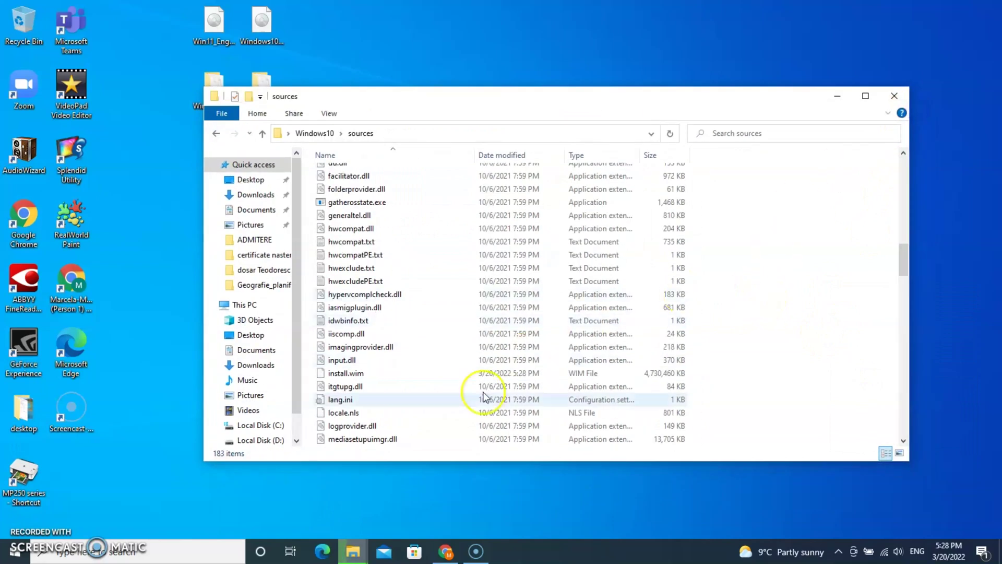
left_click(355, 552)
mouse_move(352, 552)
left_click(422, 501)
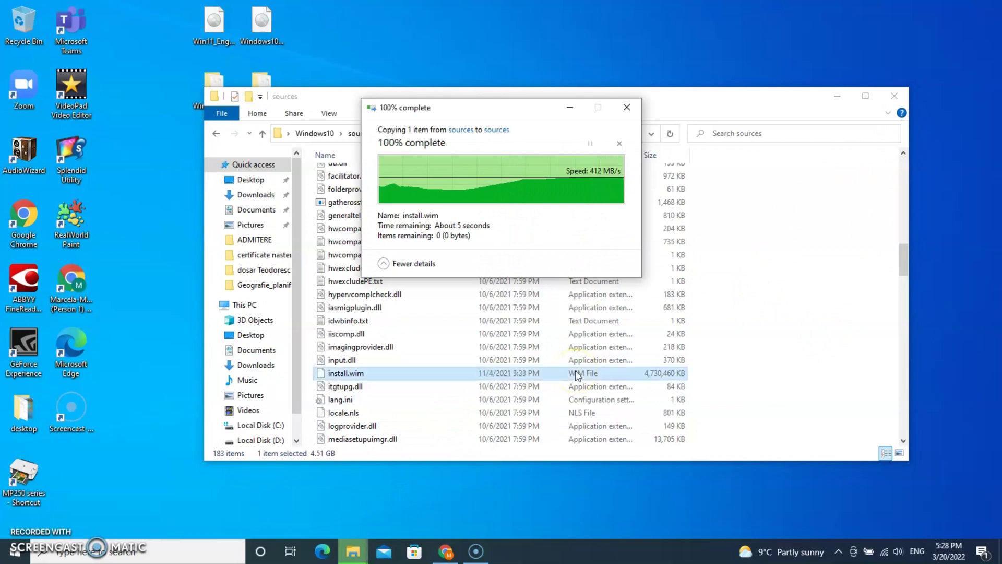
- Go up to the Windows10 folder and select setup.exe
left_click(316, 133)
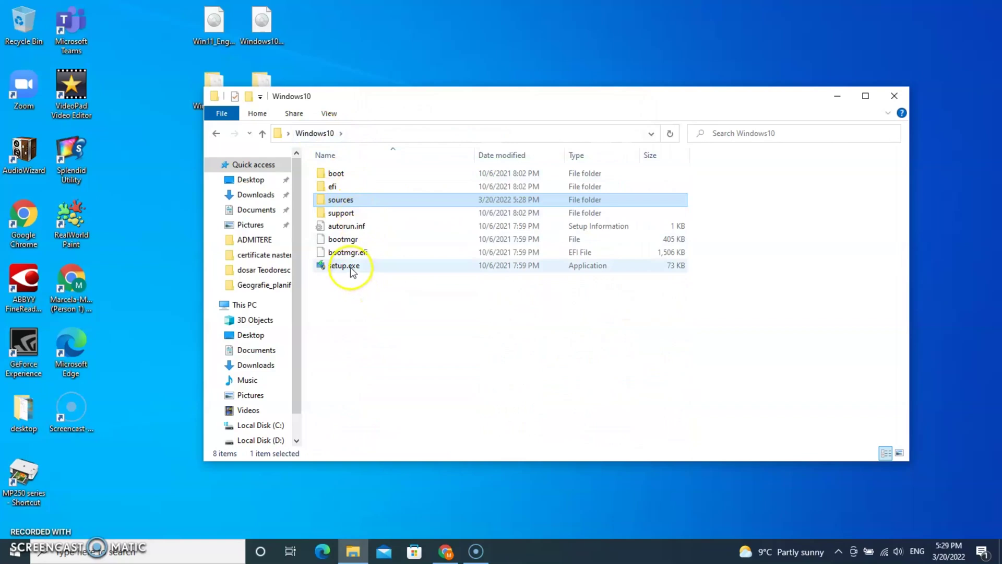
left_click(349, 267)
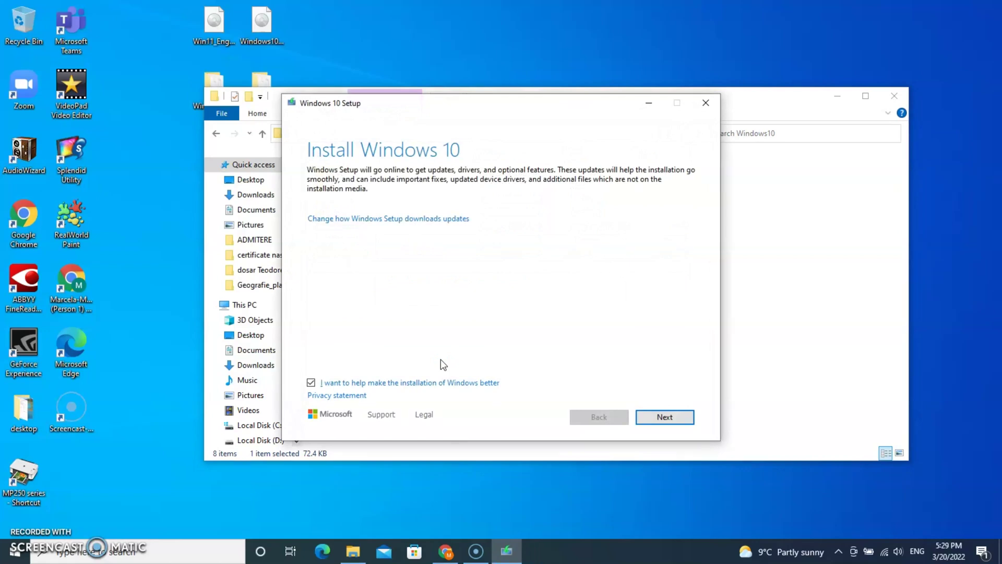
- Choose 'Not right now' for updates, opt out of helping improve installation, and continue
left_click(392, 218)
left_click(312, 240)
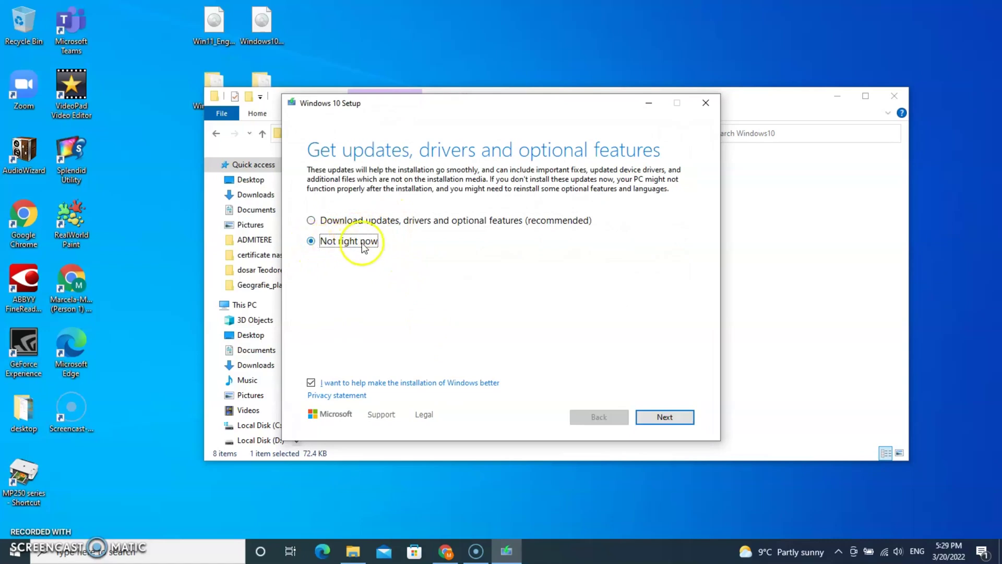
left_click(311, 382)
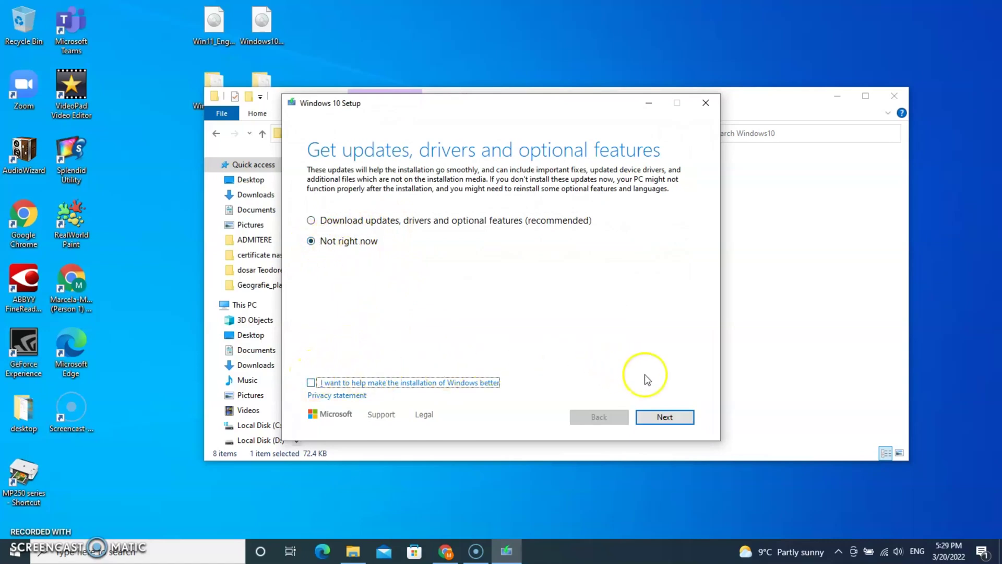
left_click(679, 422)
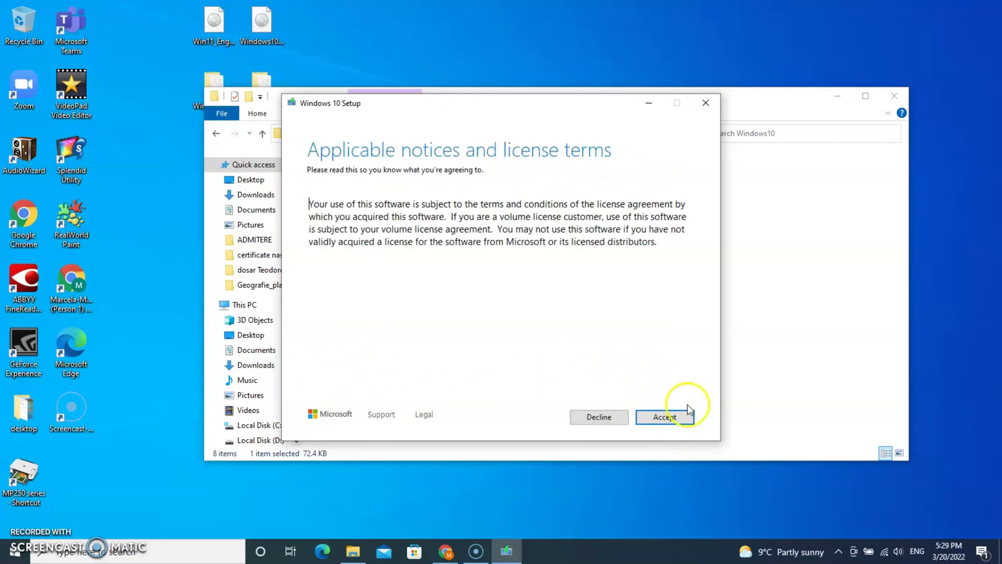
- Accept the license terms and start installing Windows 11 Pro keeping files and apps
left_click(665, 417)
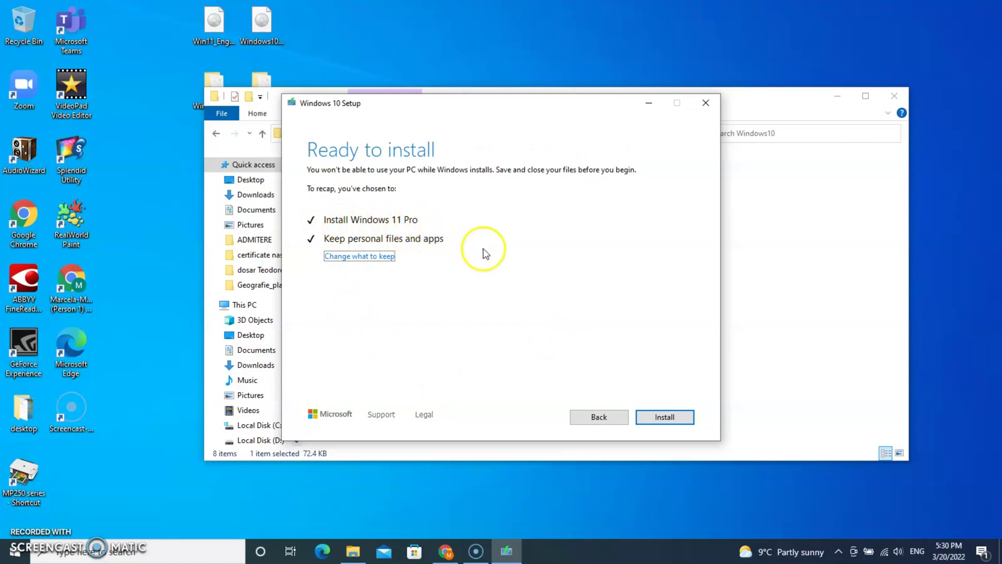
left_click(673, 416)
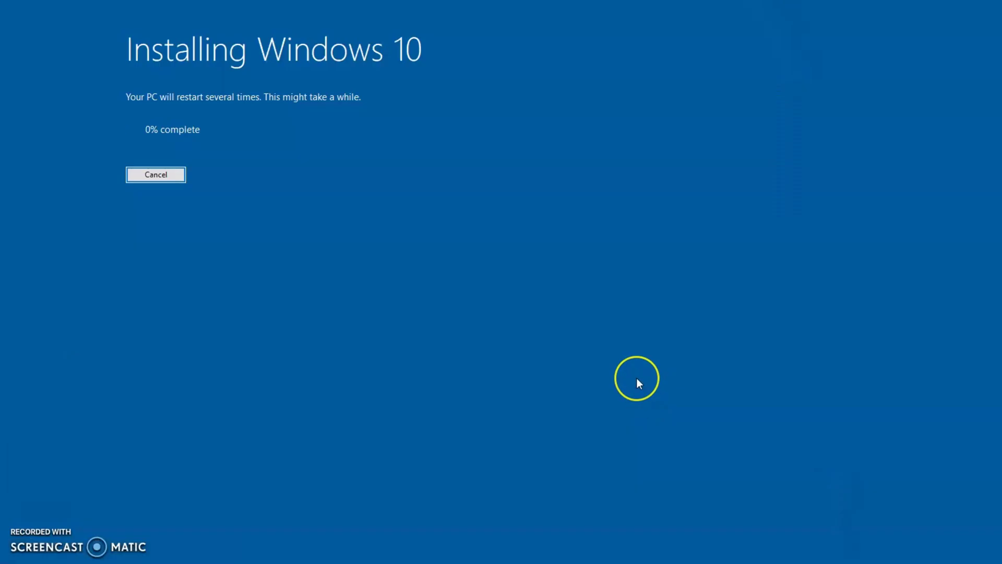